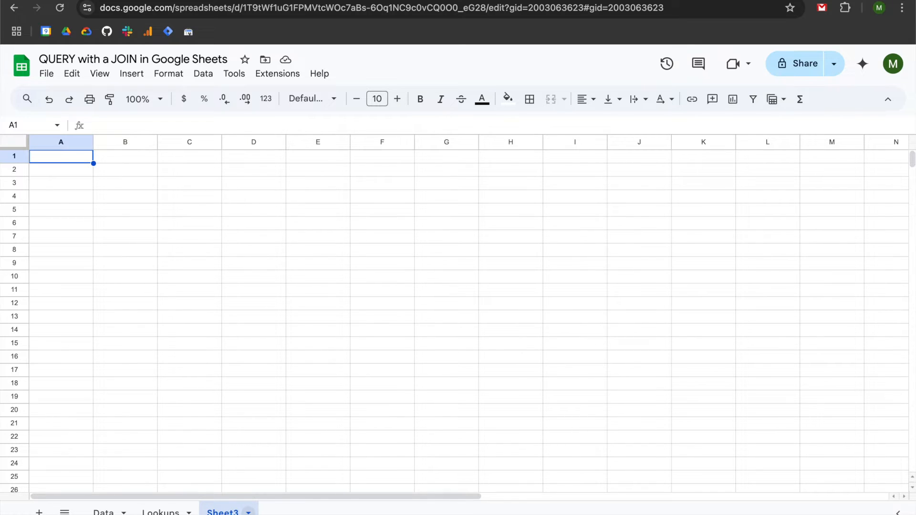
Review the Data and Lookups sheets, comparing their name columns as the shared key for a join.
click(103, 511)
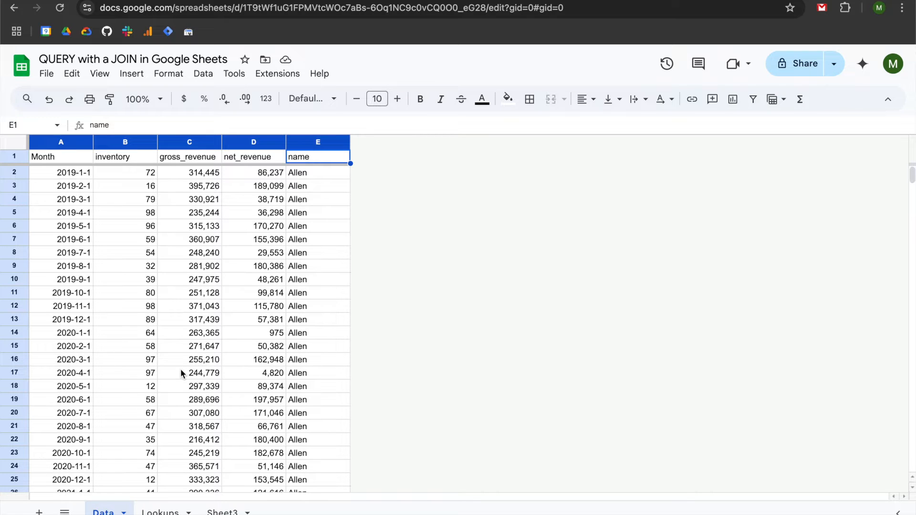
click(158, 512)
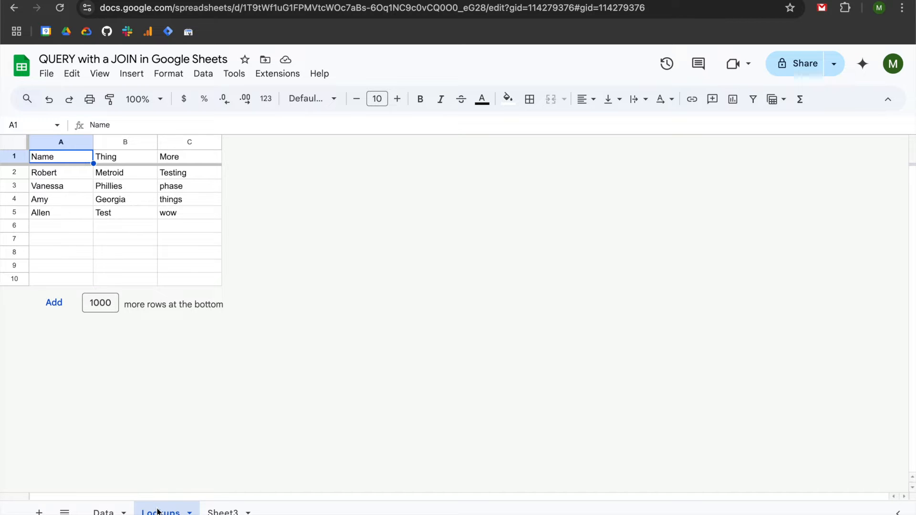
click(65, 142)
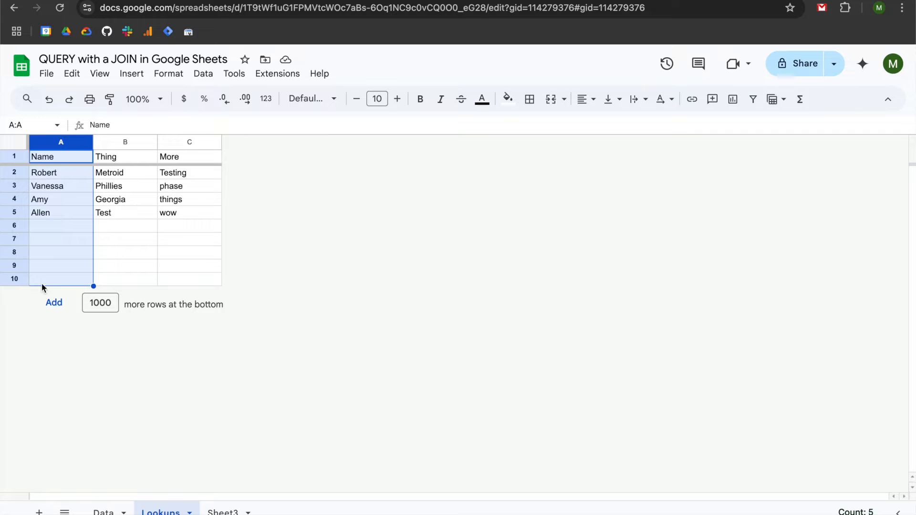
click(102, 509)
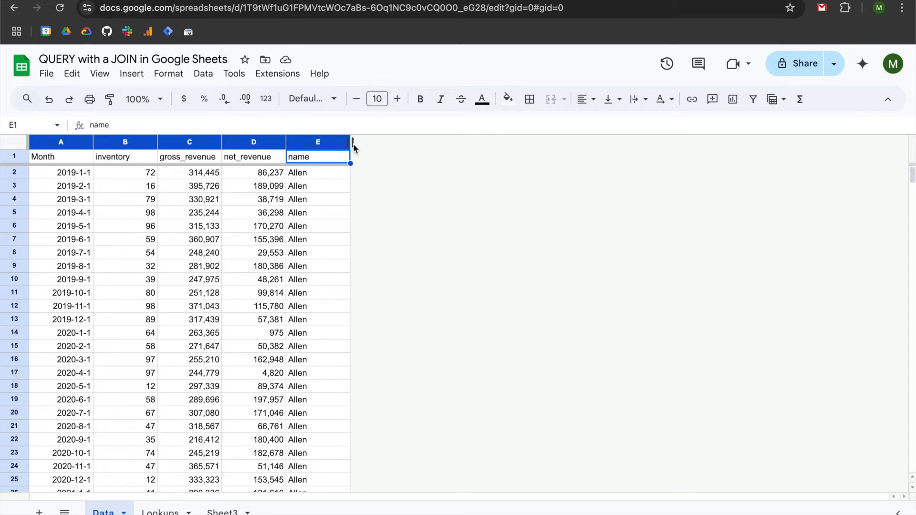
click(315, 143)
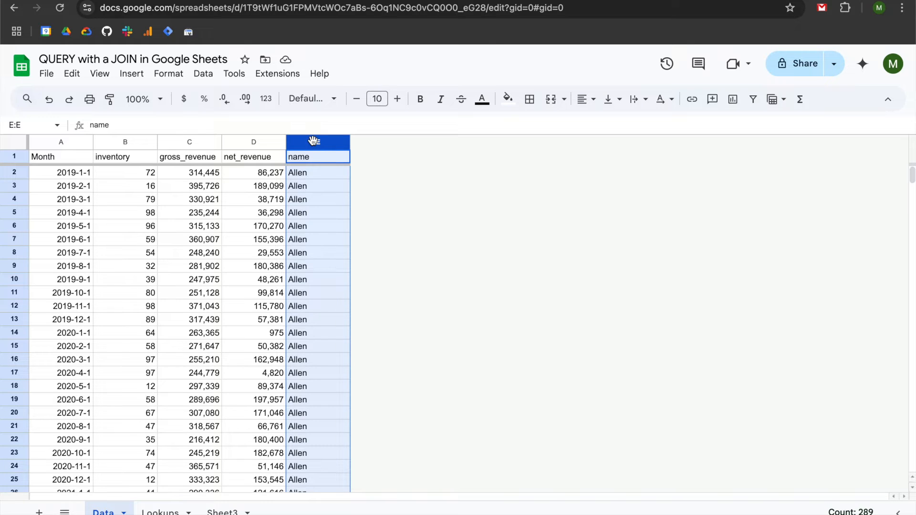
key(Left)
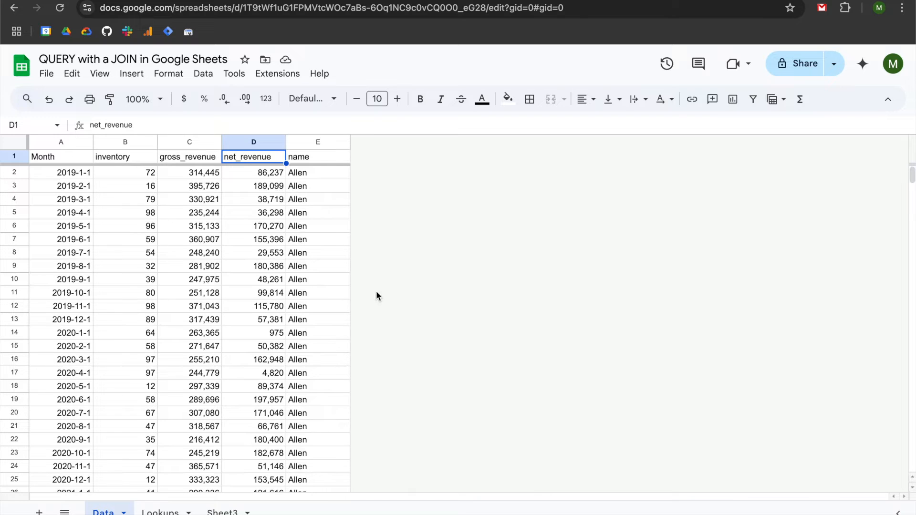
Start a QUERY formula in cell A1 of Sheet3 with Data!A:E as its data range.
click(225, 510)
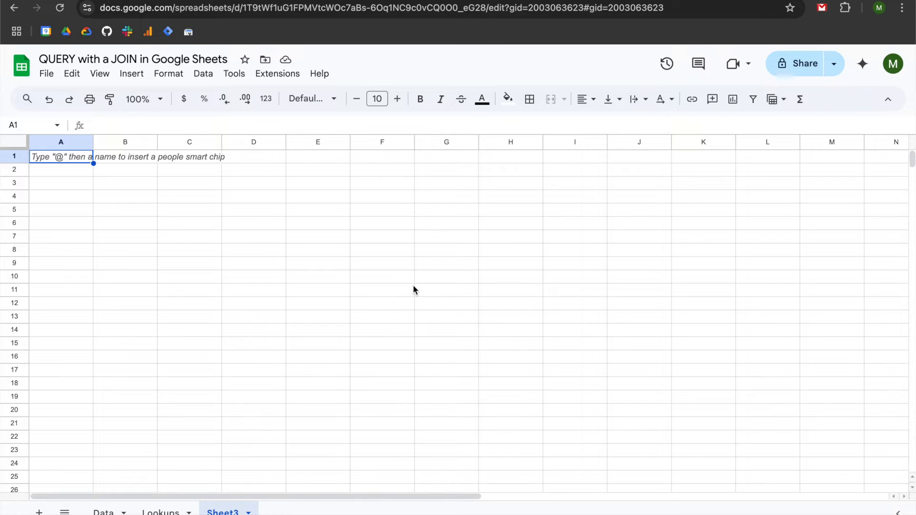
text(=)
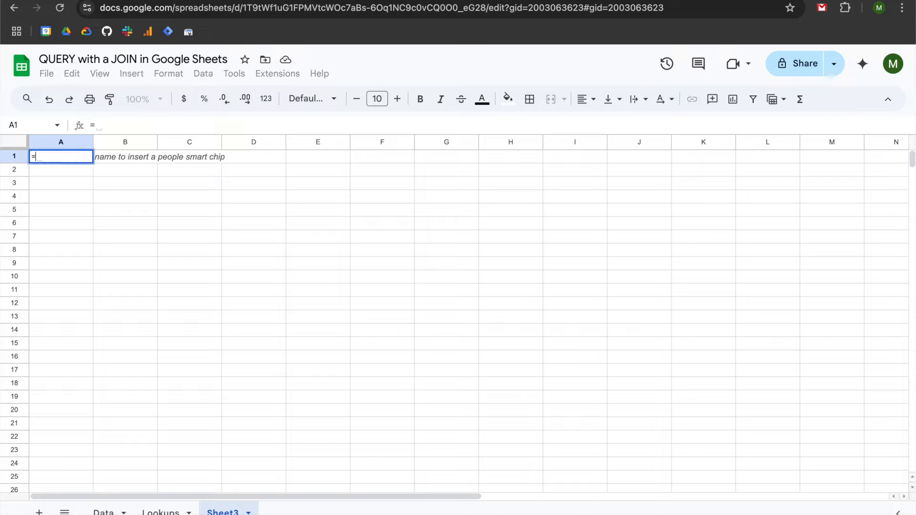
text(query)
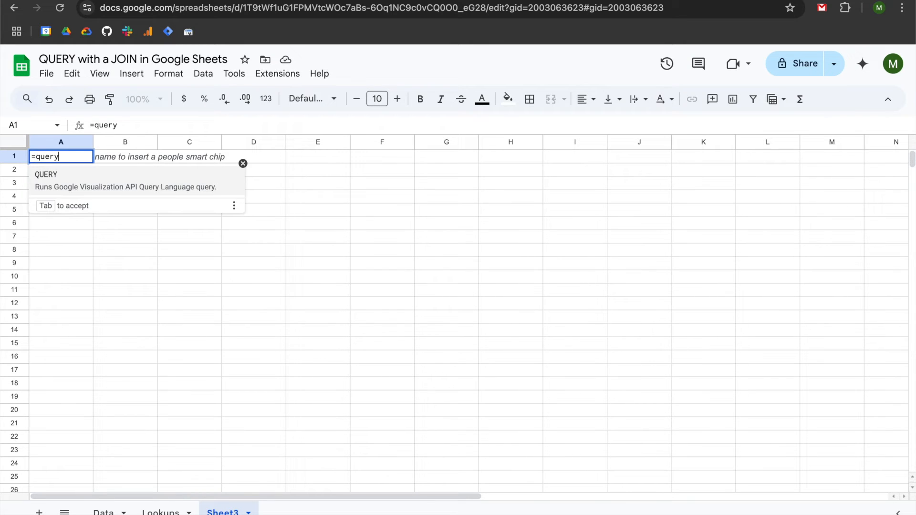
key(Tab)
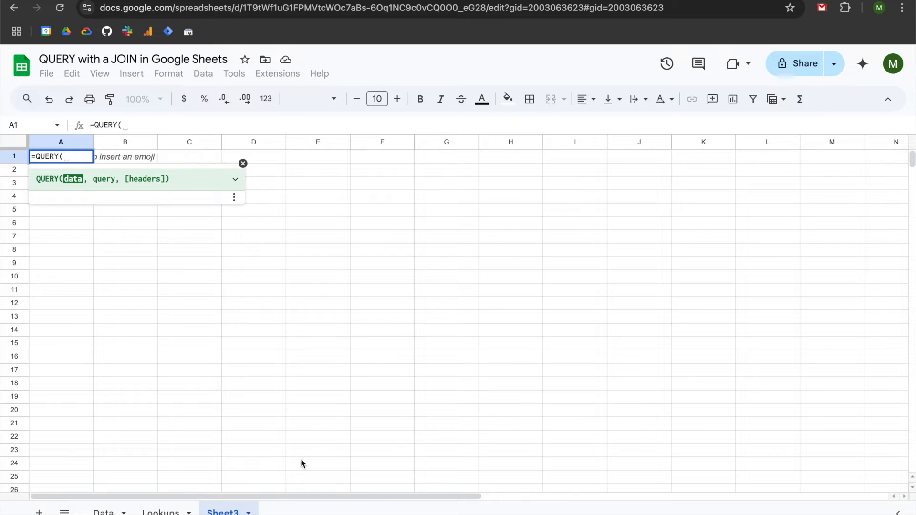
click(105, 511)
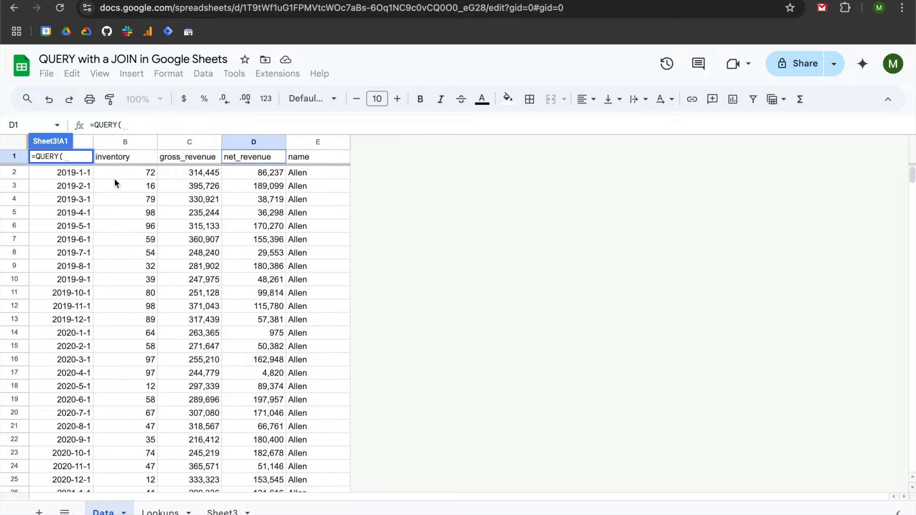
click(75, 139)
key(ctrl+shift+Right)
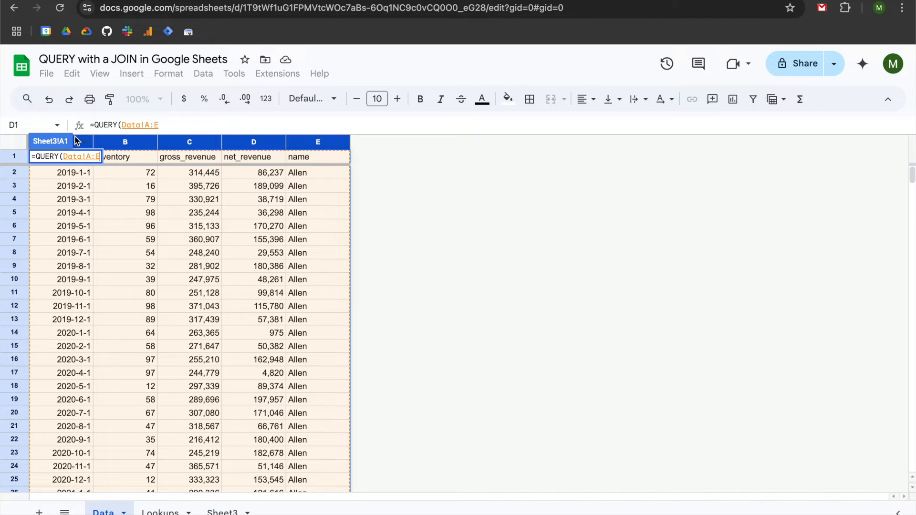
text(,)
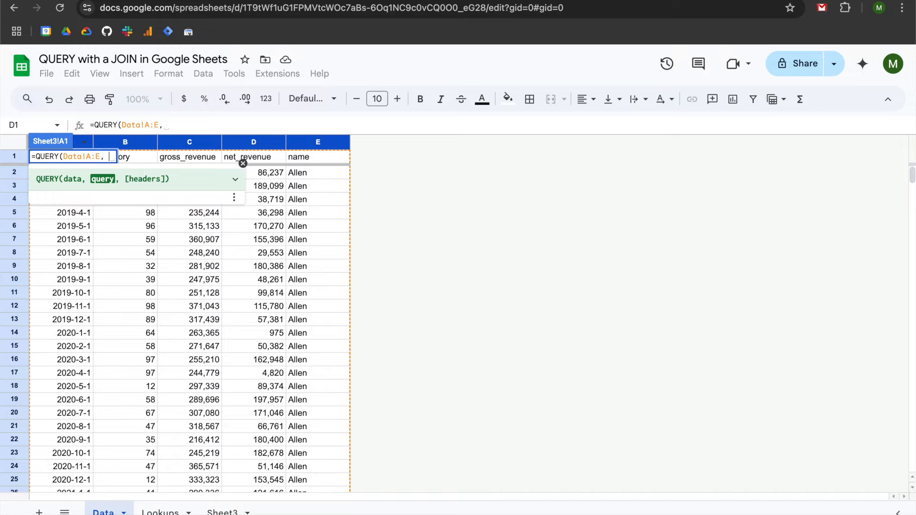
Write the query text as SELECT * and WHERE E is not null, on separate lines within the formula.
text( ")
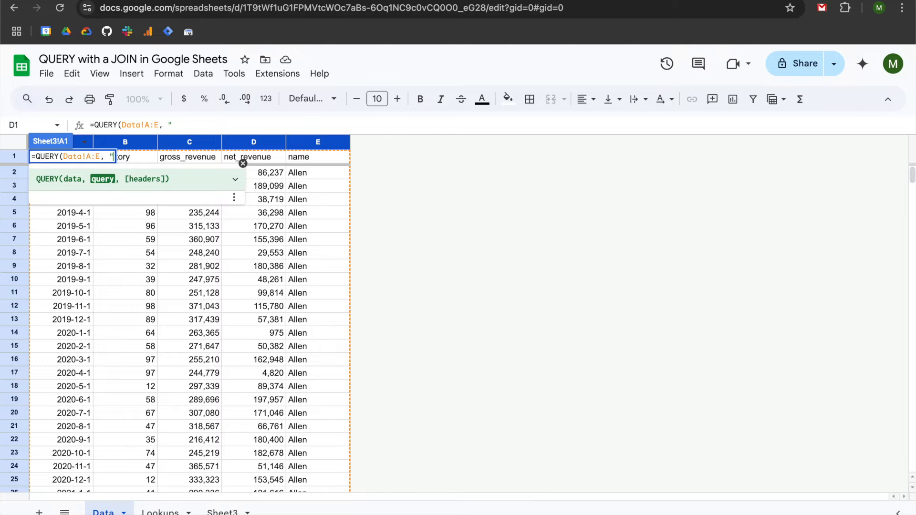
key(alt+Return)
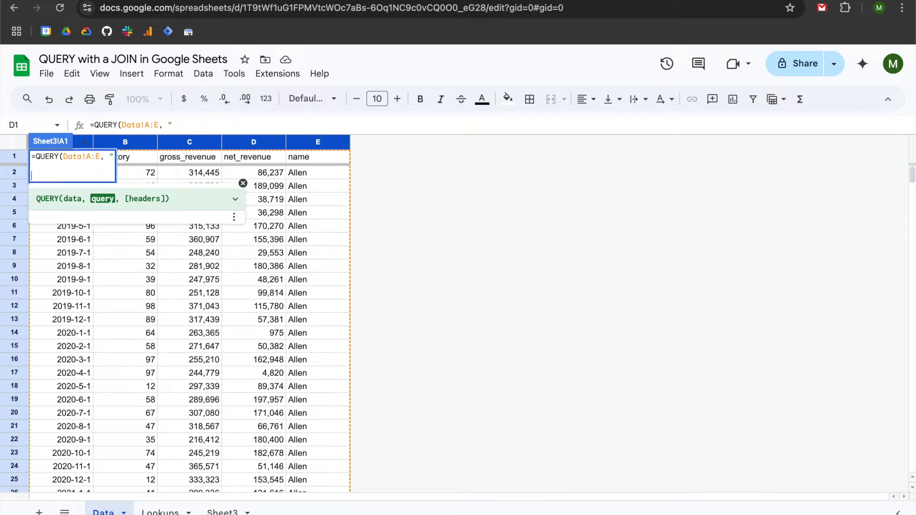
text(SELECT *)
key(alt+Return)
text(WHERE)
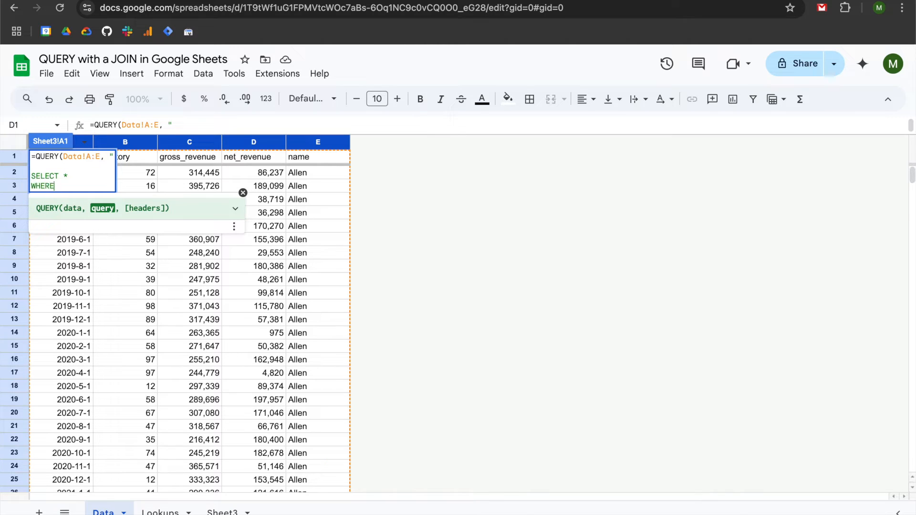
text( E is not null)
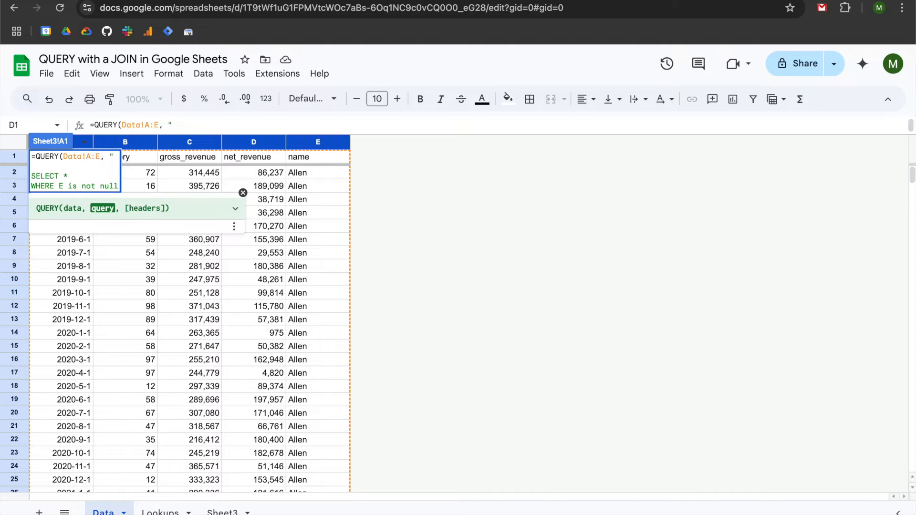
key(alt+Return)
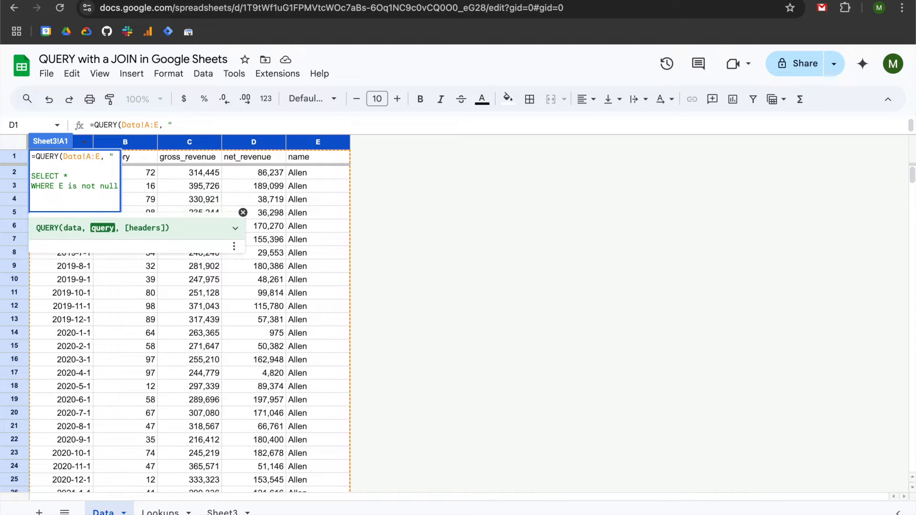
Close the query string, set the headers argument to 1, enter the formula and look through the returned rows.
text(")
text(,)
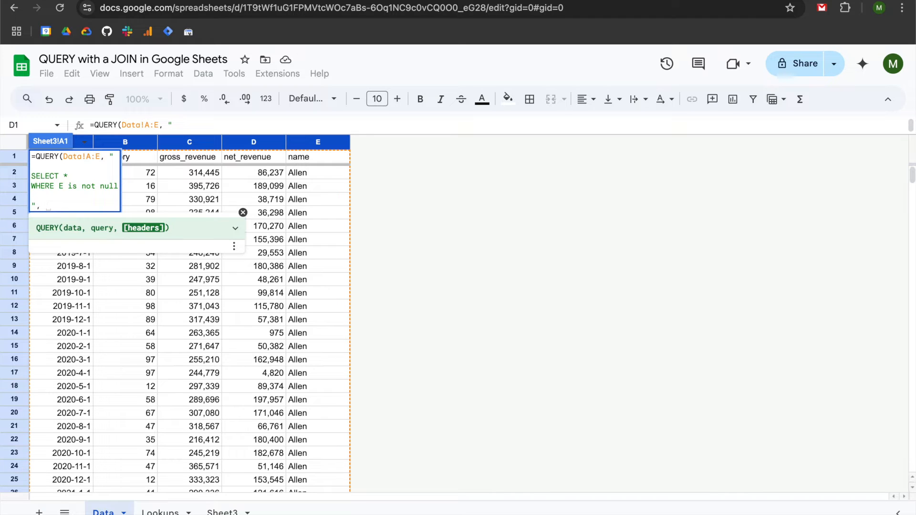
text(1)
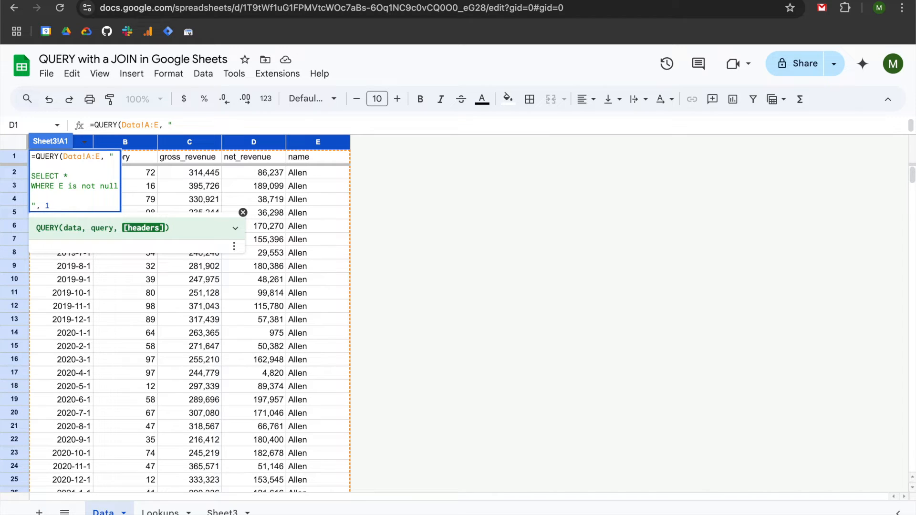
key(Return)
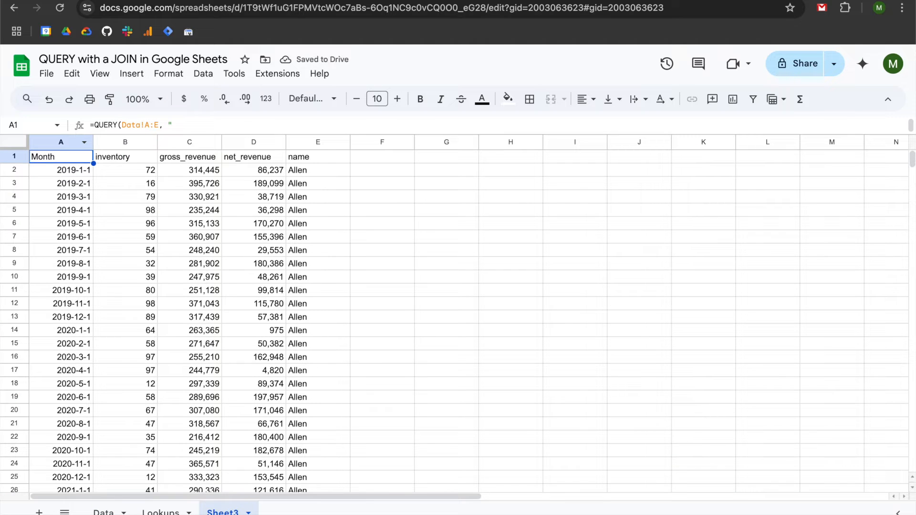
scroll(92, 253, down, 20)
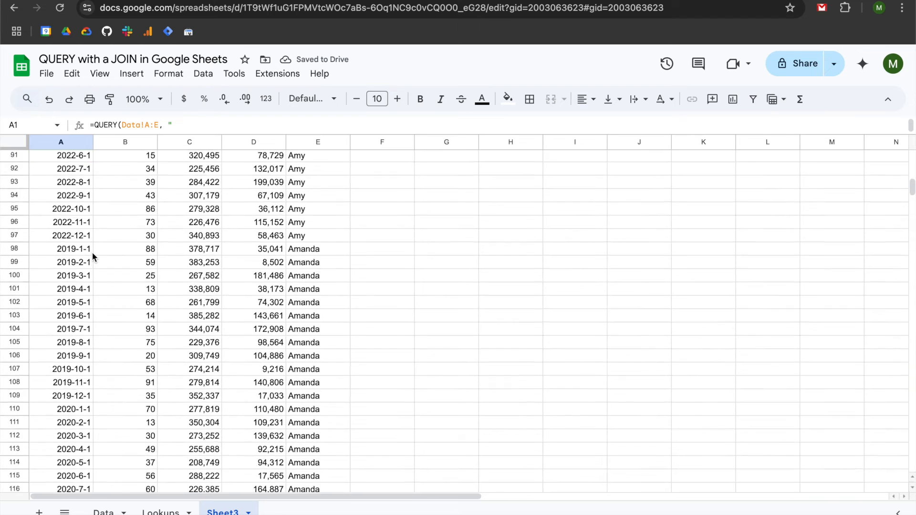
scroll(92, 253, down, 10)
scroll(92, 253, up, 20)
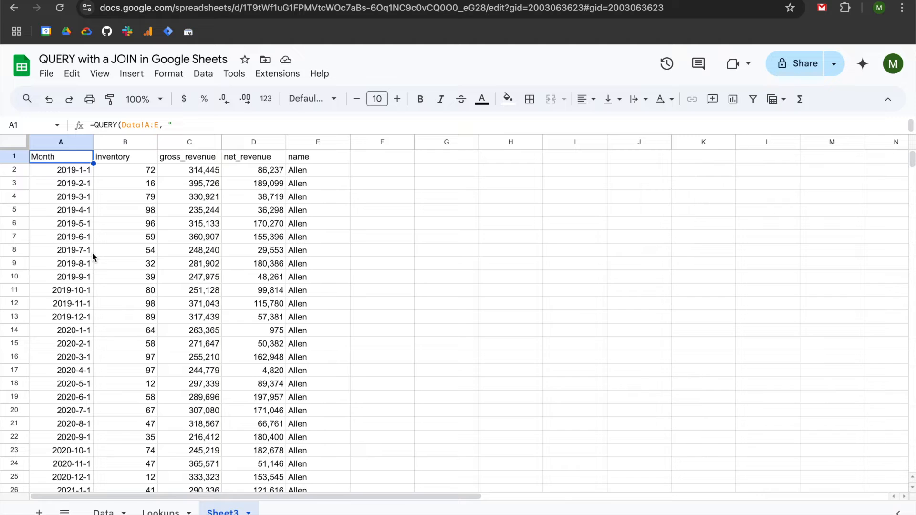
In cell F1, start an ARRAYFORMULA with IF(A:A=A1, "Header Name", placing the IF on a new line.
key(Right)
key(Right)
key(Right)
key(Right)
key(Right)
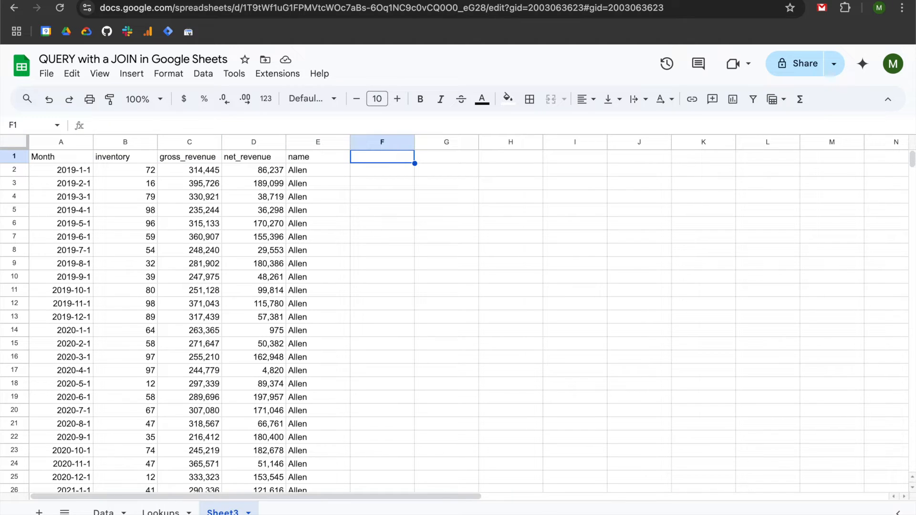
text(=ARRAYFORMULA()
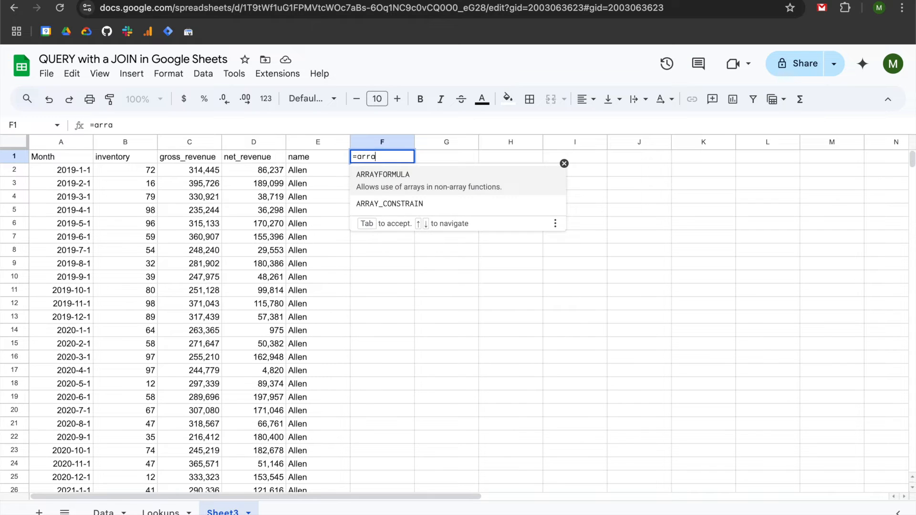
key(alt+Return)
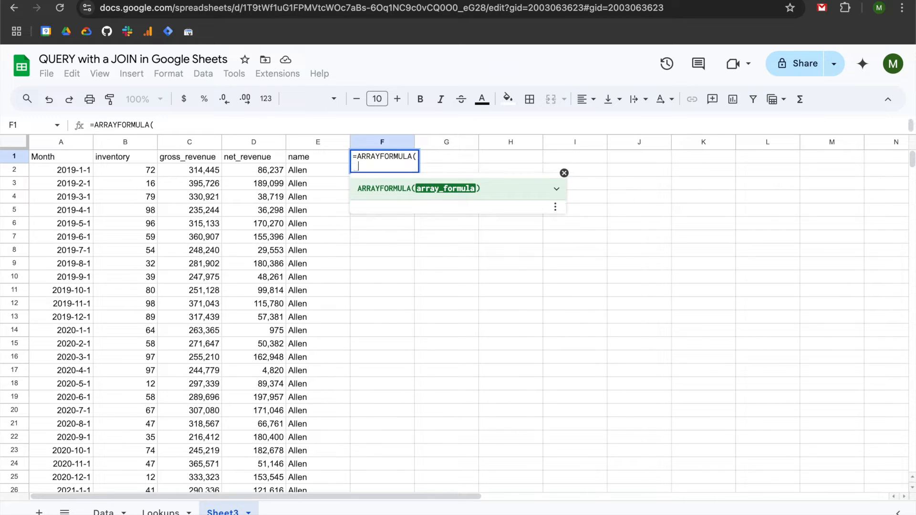
text(IF()
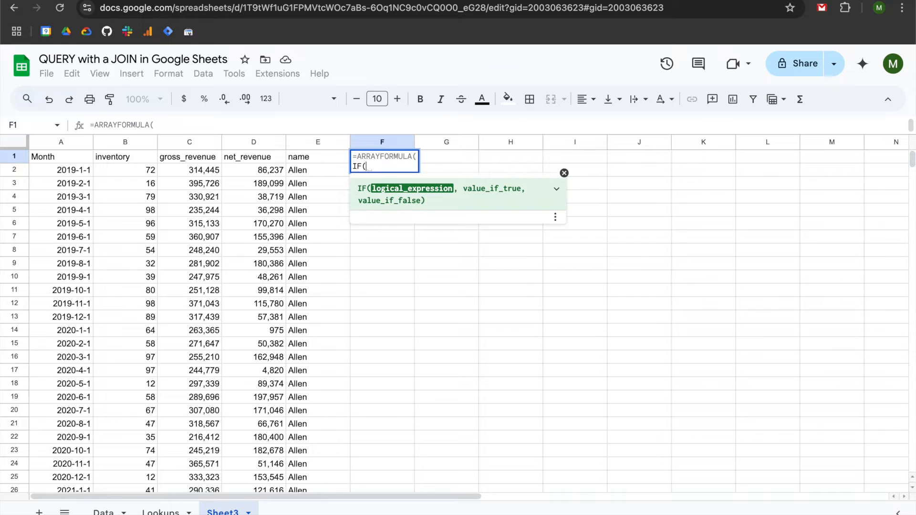
text(A:)
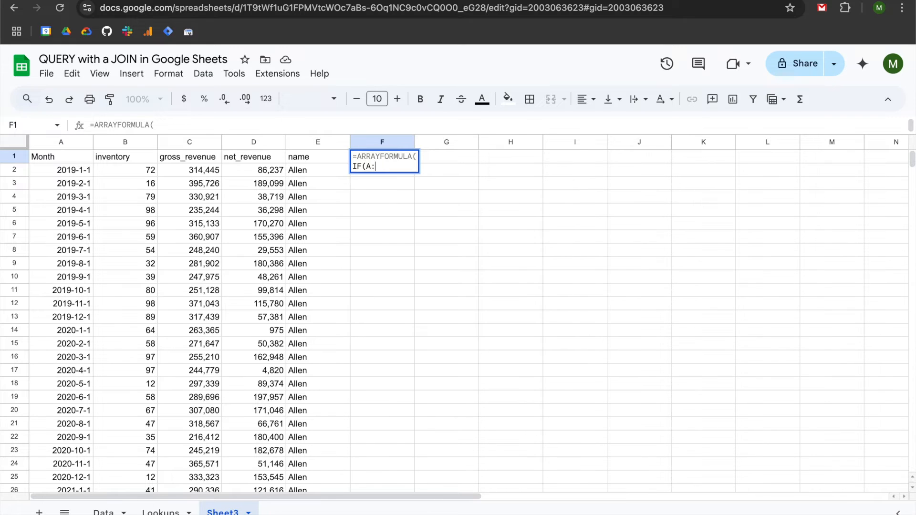
text(A=A1)
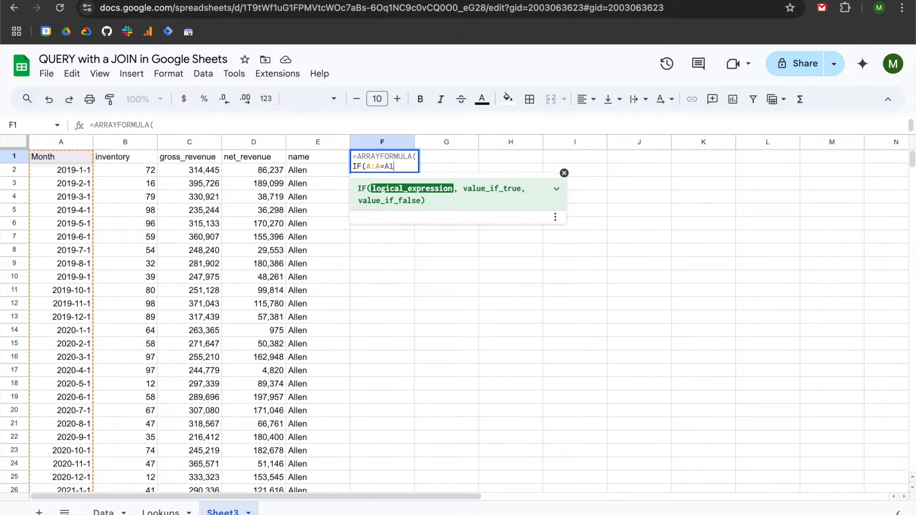
text(, "Header No)
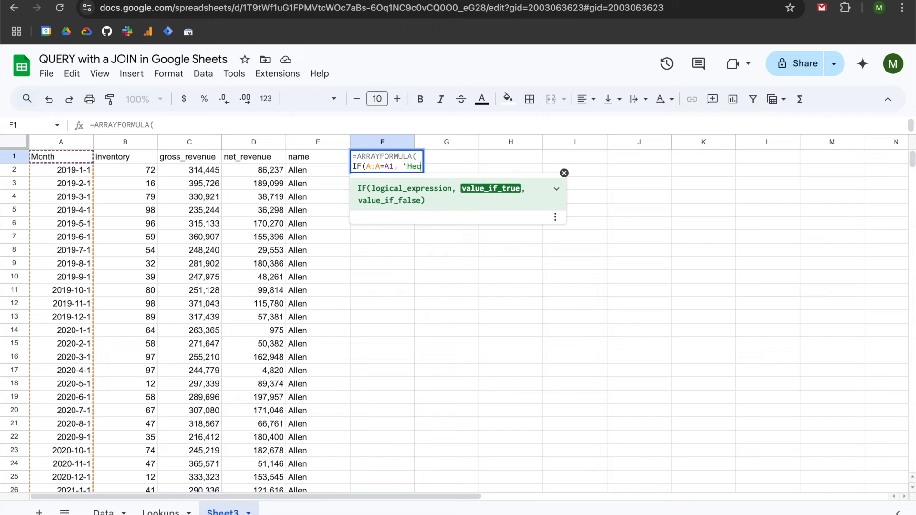
text(me",)
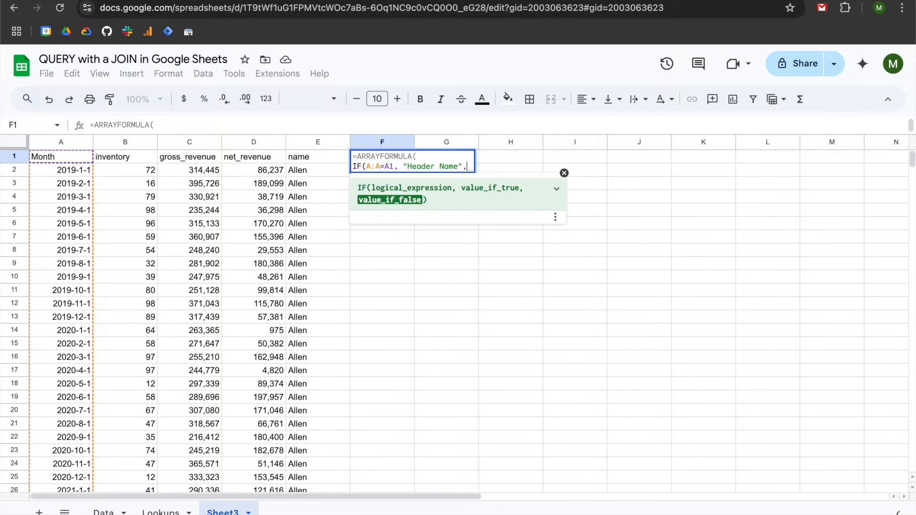
On a new line of the F1 array formula, add the nested condition IF(A:A="","", to leave blank rows empty.
key(alt+Return)
text(I)
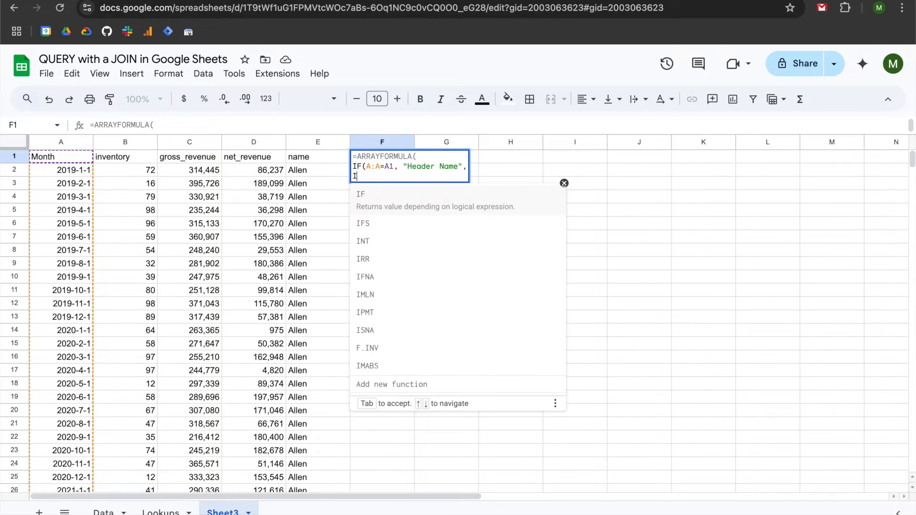
text(F(A:A="")
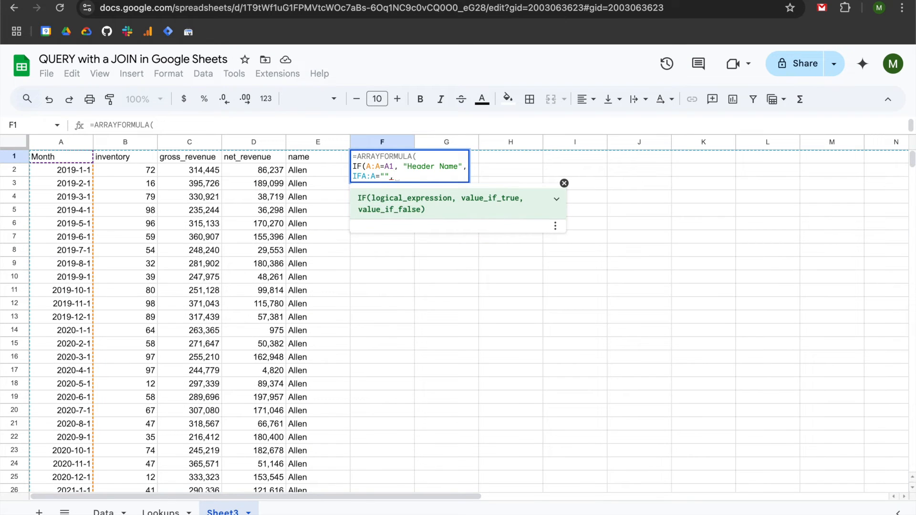
text(,"")
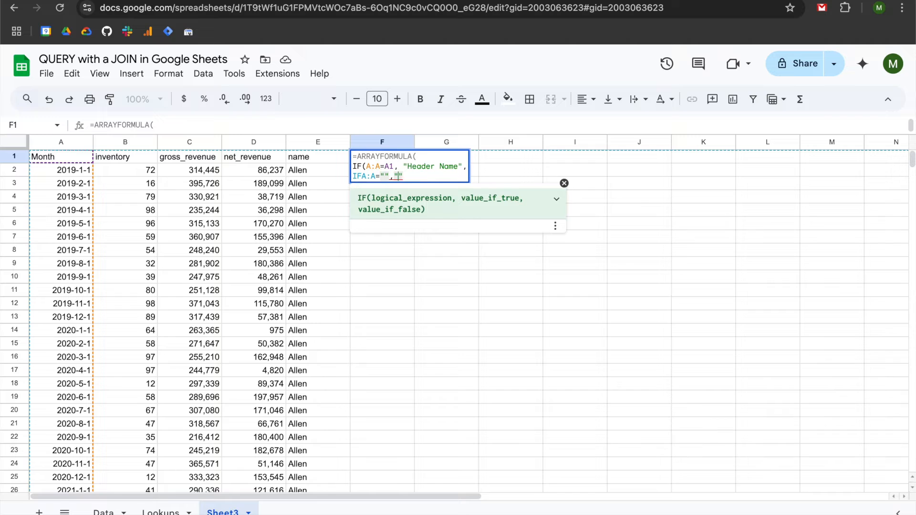
click(366, 176)
text(()
click(408, 176)
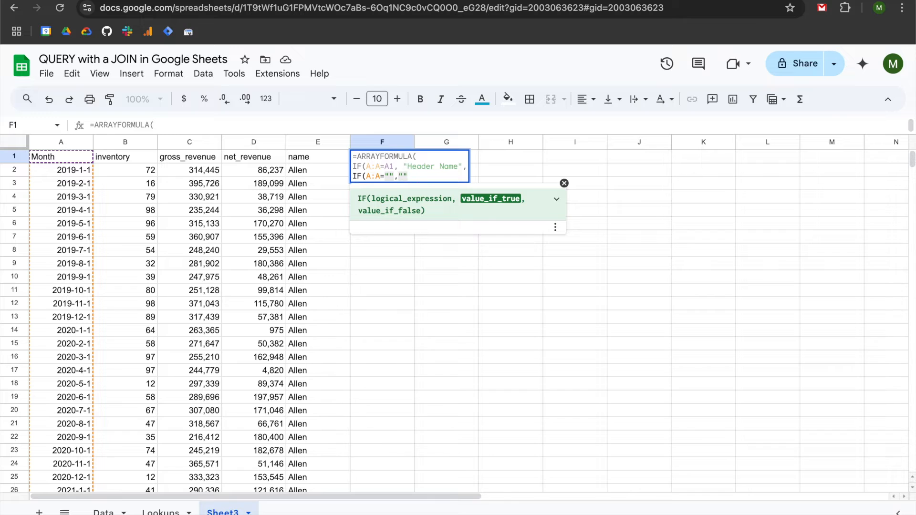
text(,)
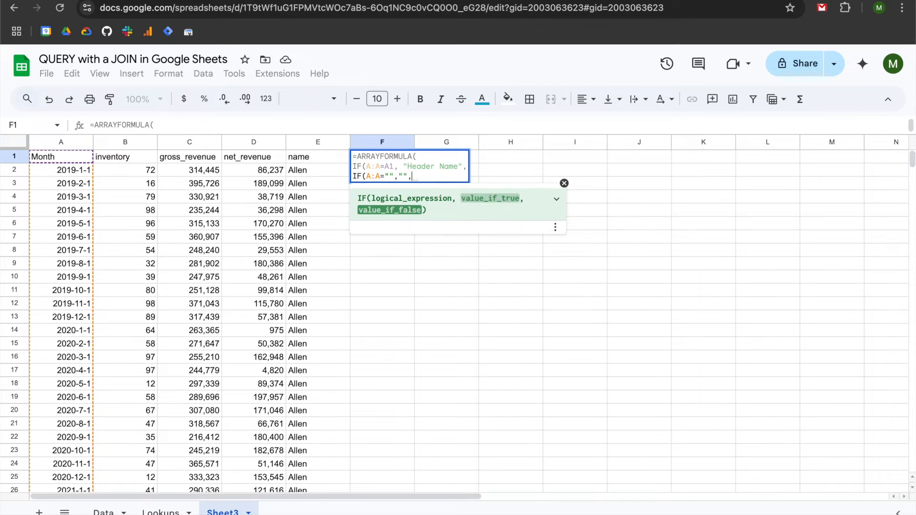
Nest an IFERROR( on its own line as the second IF's false value, followed by another line break.
key(alt+Return)
text(I)
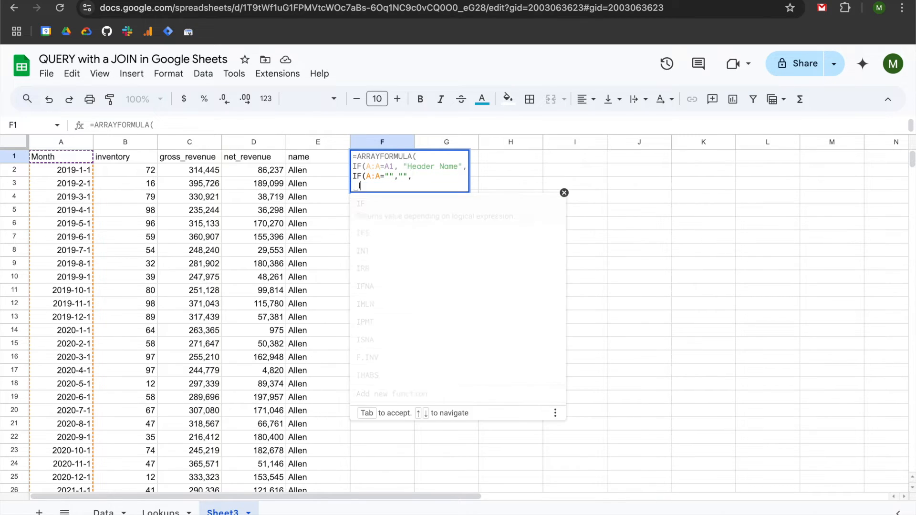
text(FEORR)
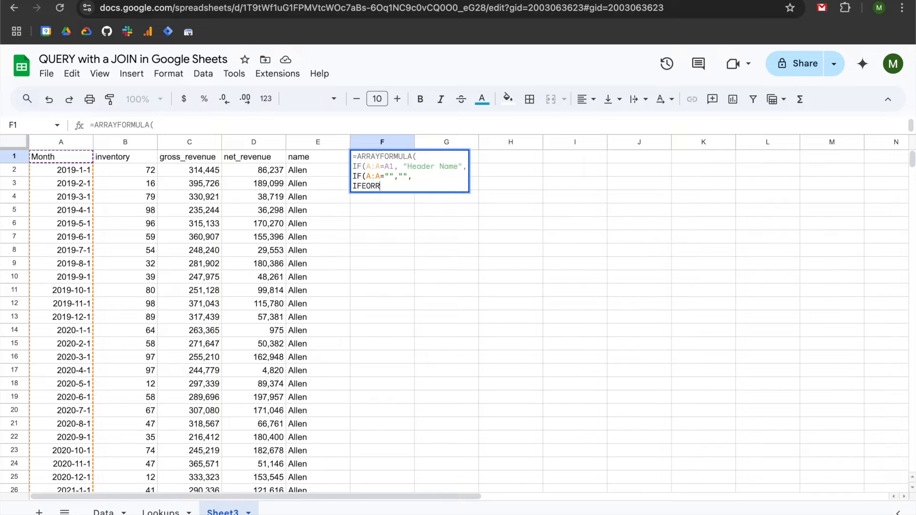
key(BackSpace)
key(BackSpace)
key(BackSpace)
key(Tab)
key(alt+Return)
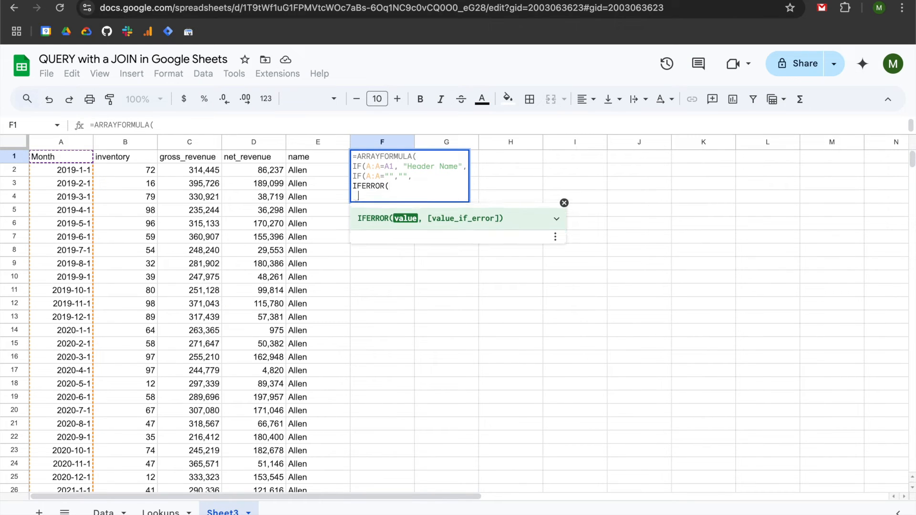
Inside the IFERROR, start a VLOOKUP with search key E:E and range Lookups!A:C.
text(VL)
key(Tab)
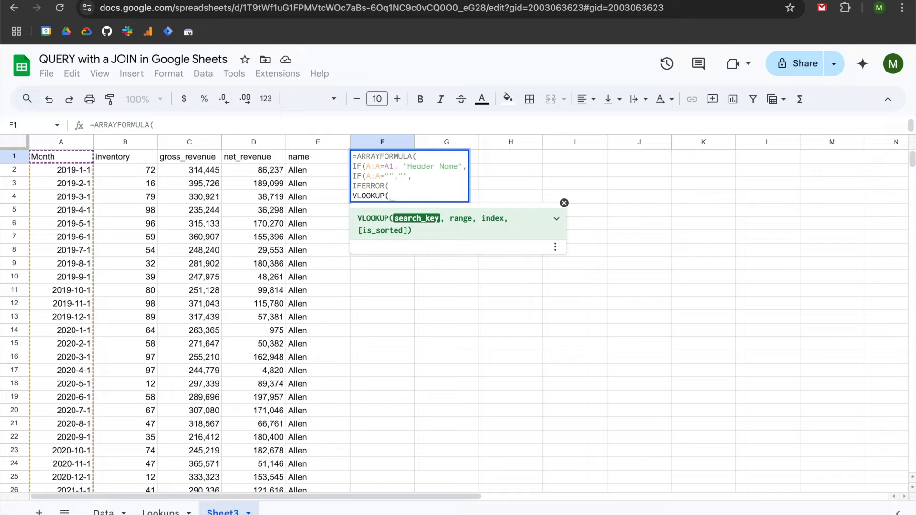
text(E:)
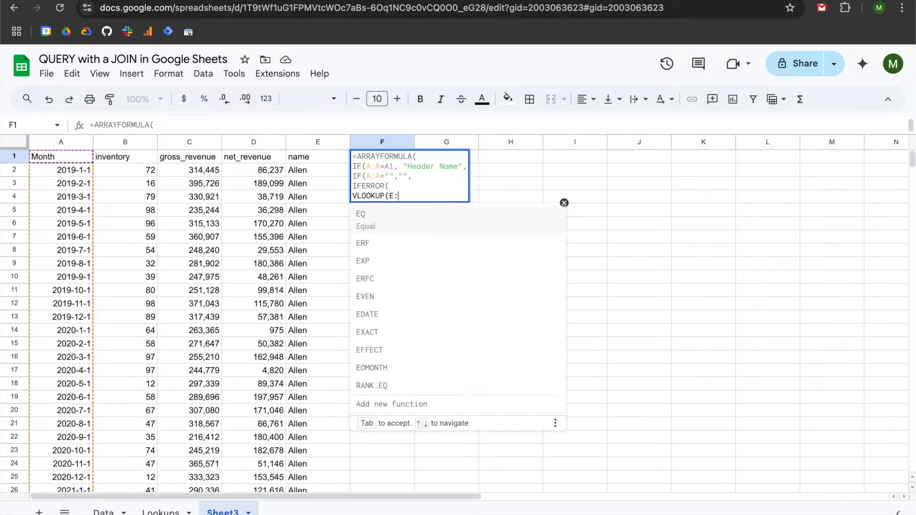
text(E,)
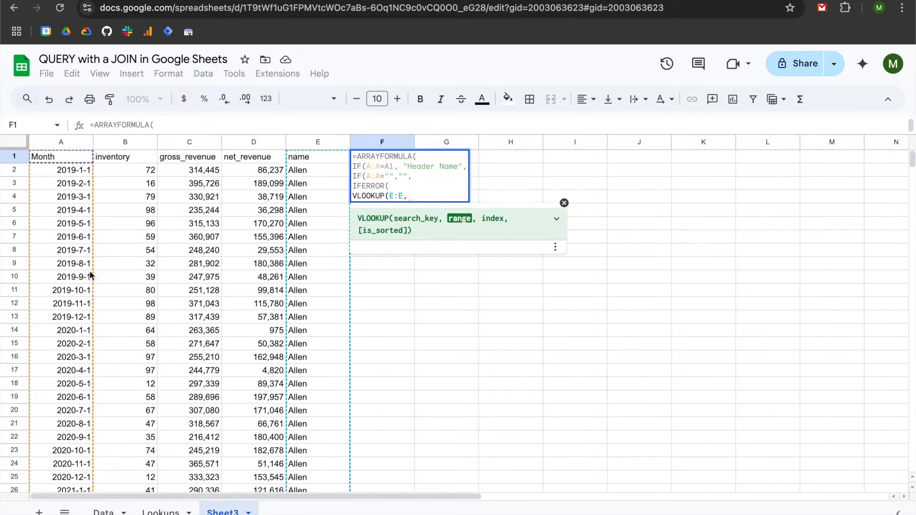
click(160, 511)
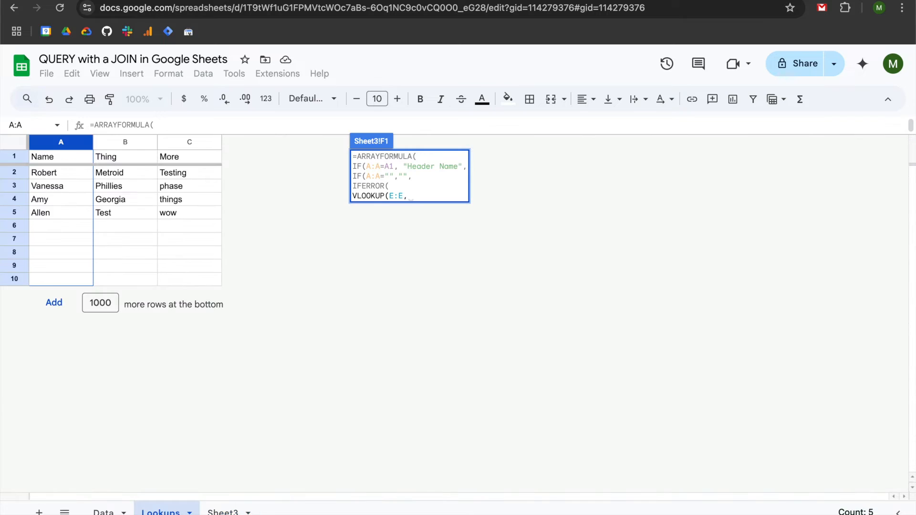
click(64, 144)
key(ctrl+shift+Right)
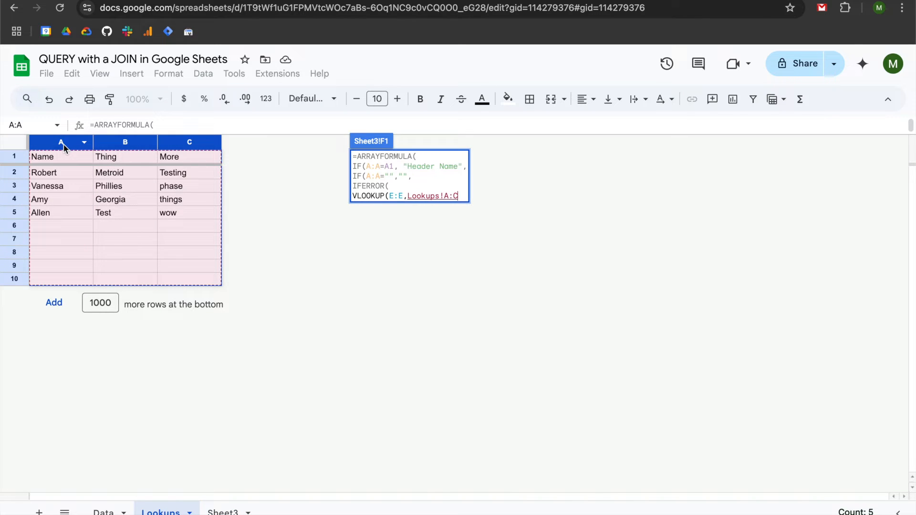
text(, )
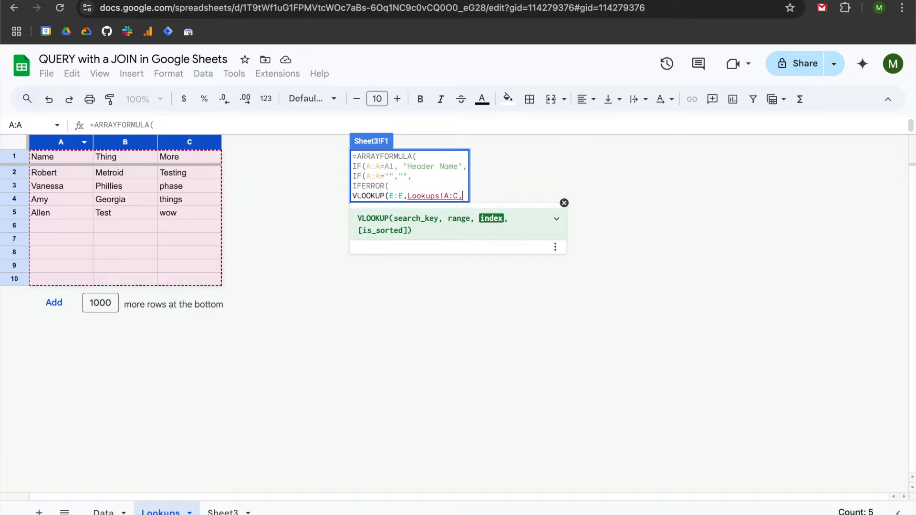
Complete the VLOOKUP with index 2 and is_sorted false, enter the formula and check the looked-up values in column F.
text(2)
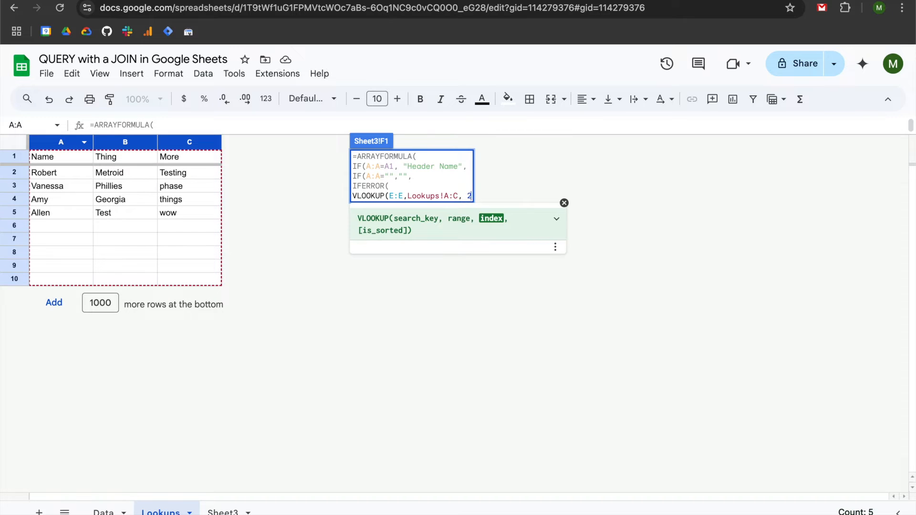
text(, false)
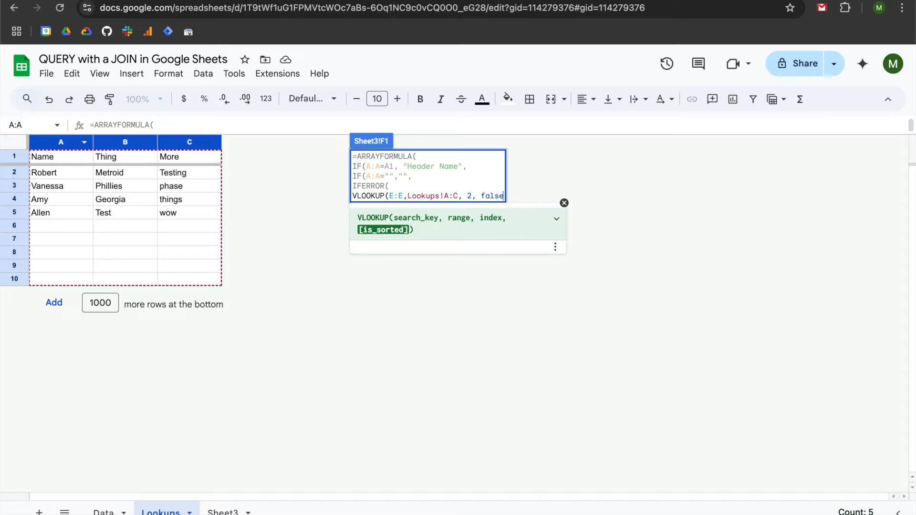
key(Return)
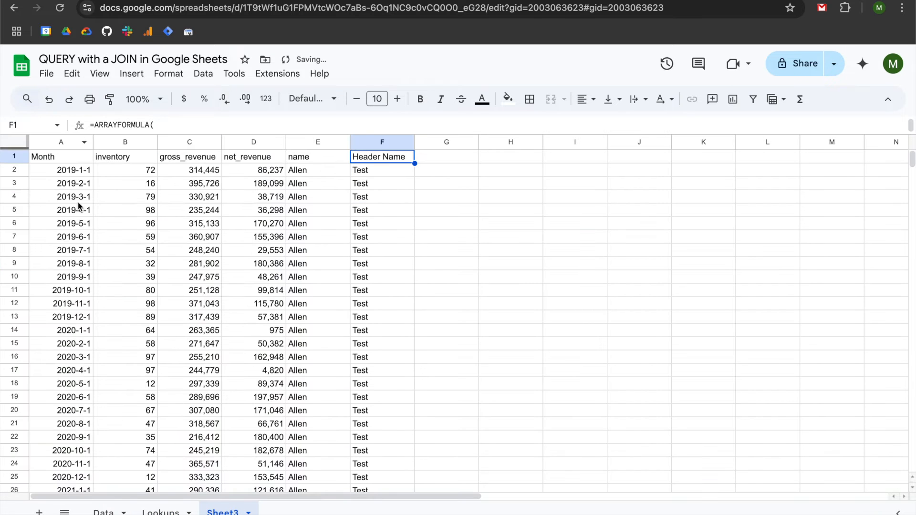
scroll(382, 296, down, 1)
scroll(382, 296, down, 15)
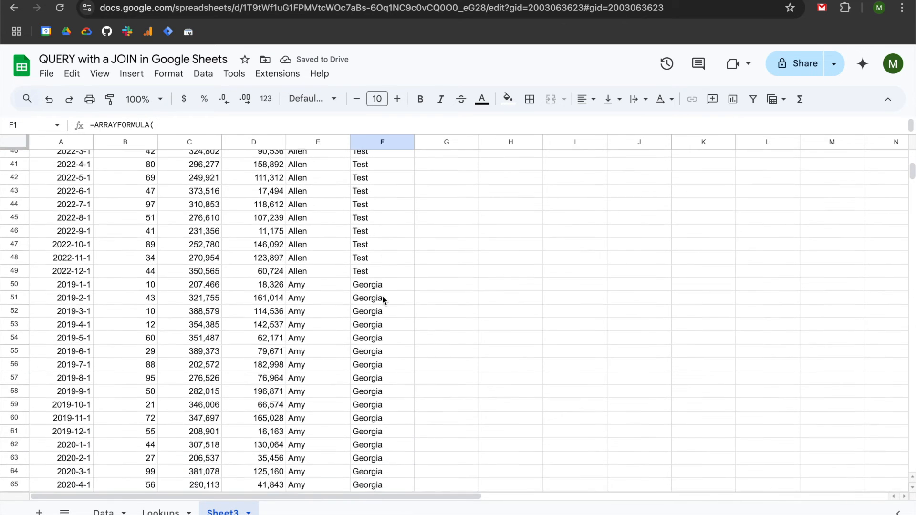
scroll(382, 296, up, 20)
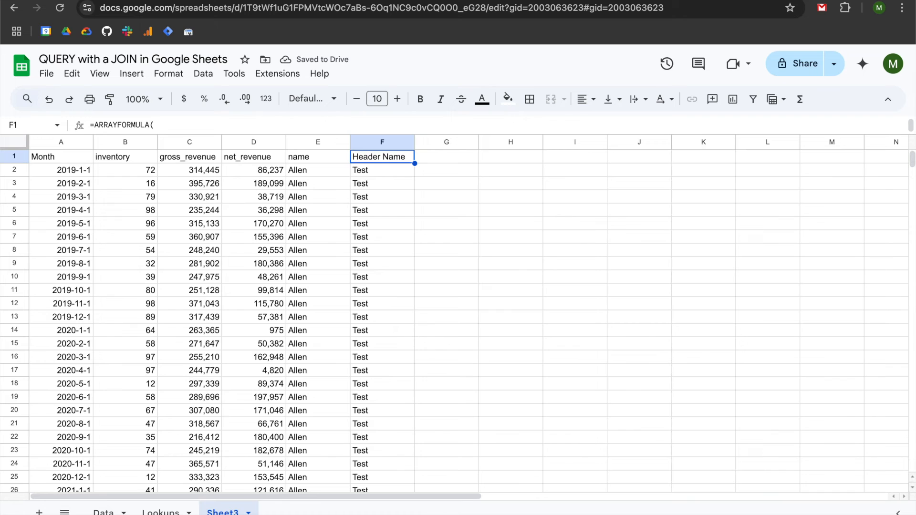
key(Return)
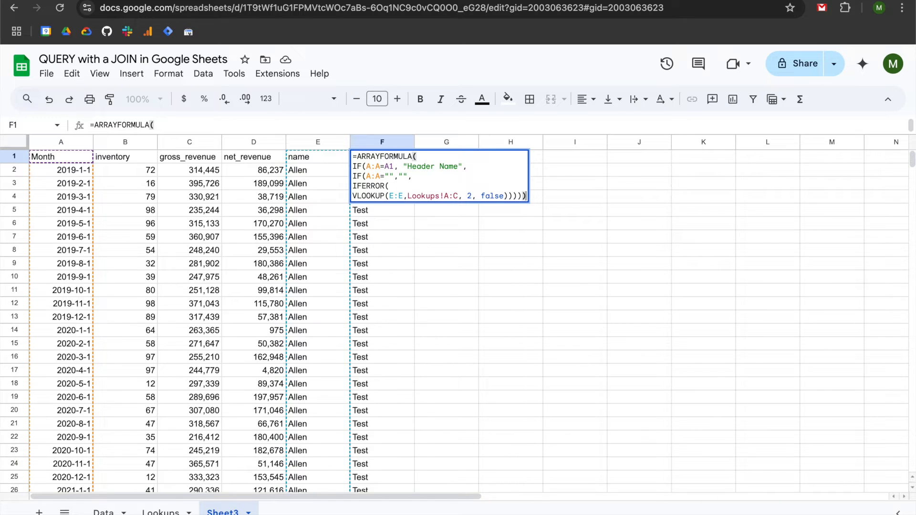
key(Escape)
Change the QUERY in cell A1 to SELECT E, A instead of all columns.
key(Left)
key(Left)
key(Left)
key(Left)
key(Left)
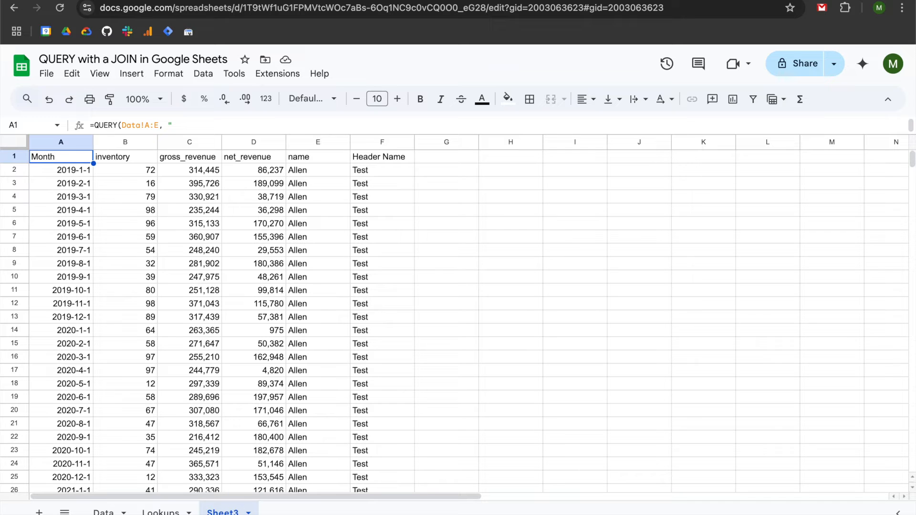
key(Return)
click(80, 174)
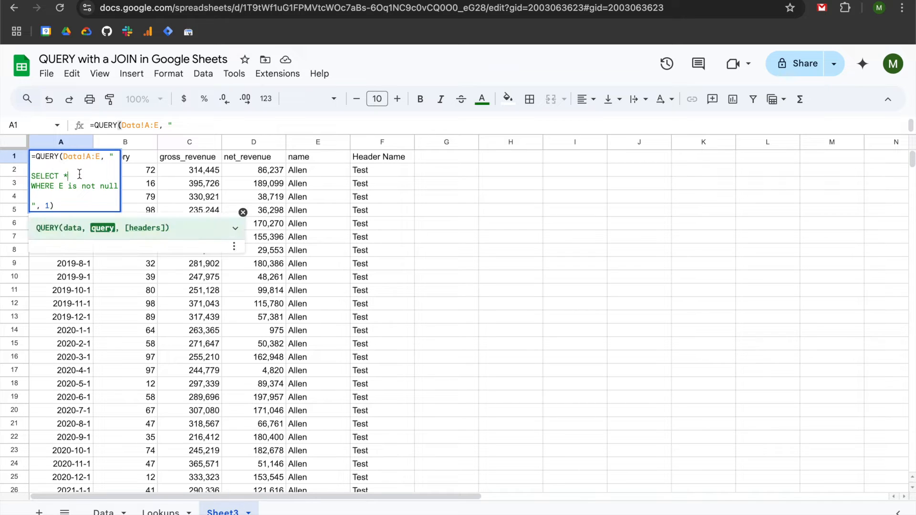
key(BackSpace)
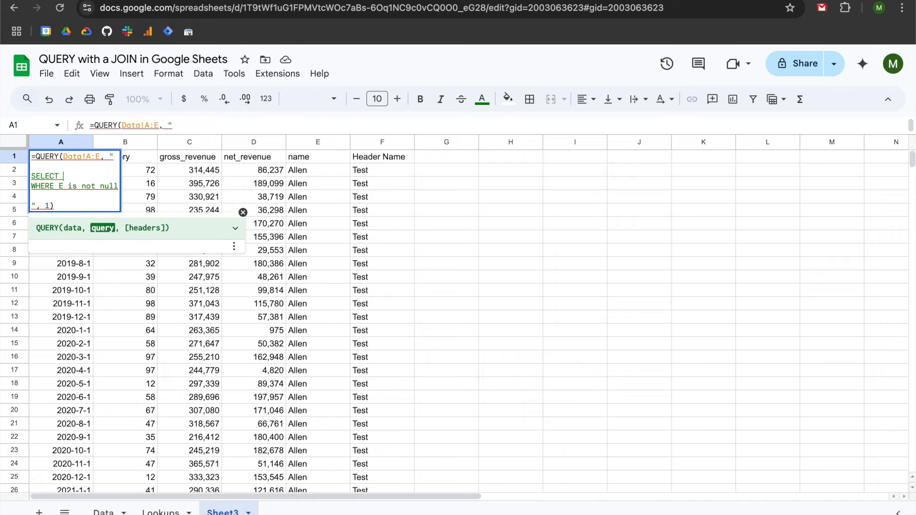
text(E)
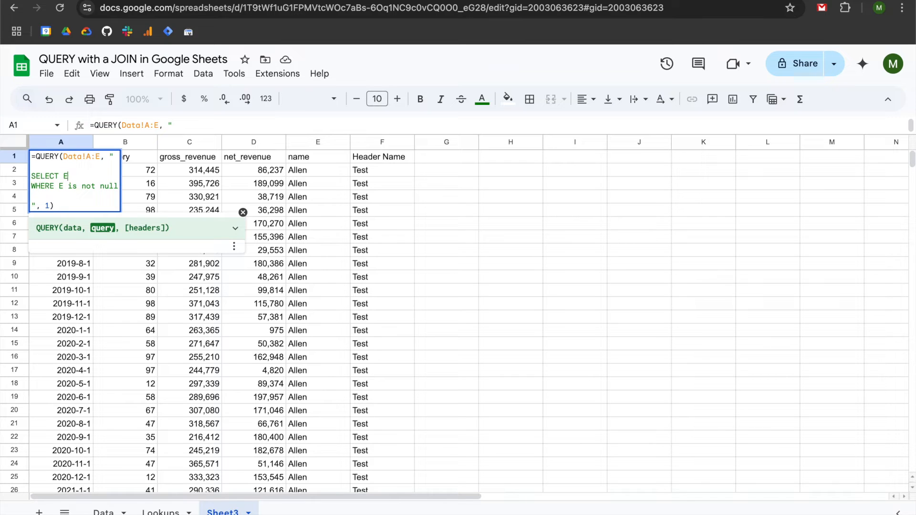
text(, A)
key(Return)
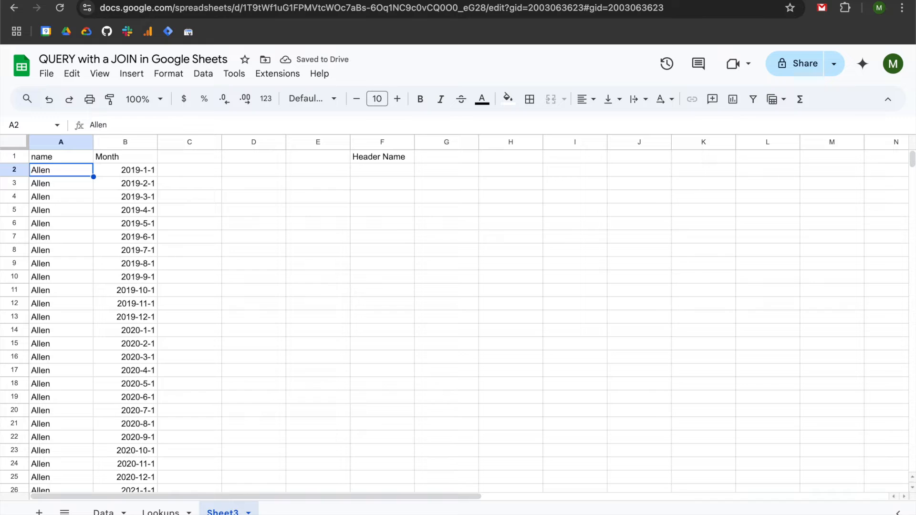
Inspect the column references in the F1 array formula, leaving it unedited.
click(389, 160)
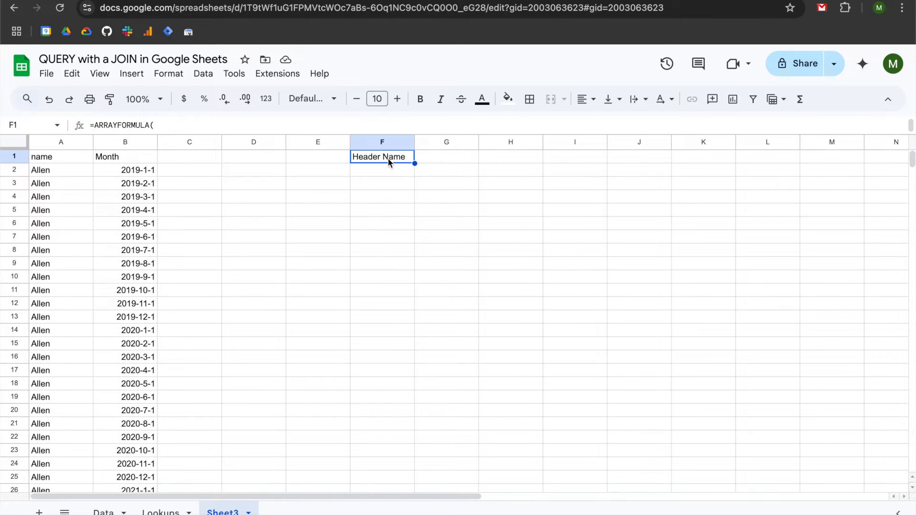
double_click(388, 158)
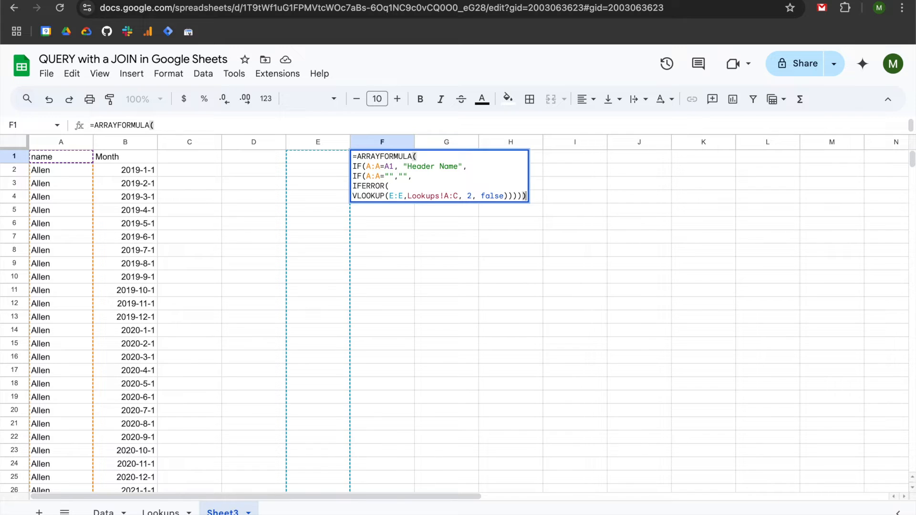
key(Escape)
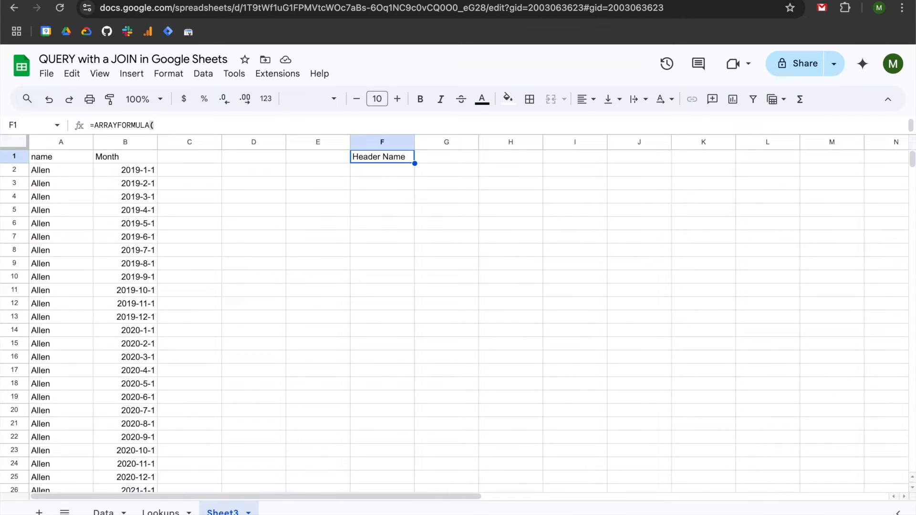
Undo the last change to the QUERY's SELECT clause in A1.
key(Left)
key(Left)
key(Left)
key(Left)
key(Left)
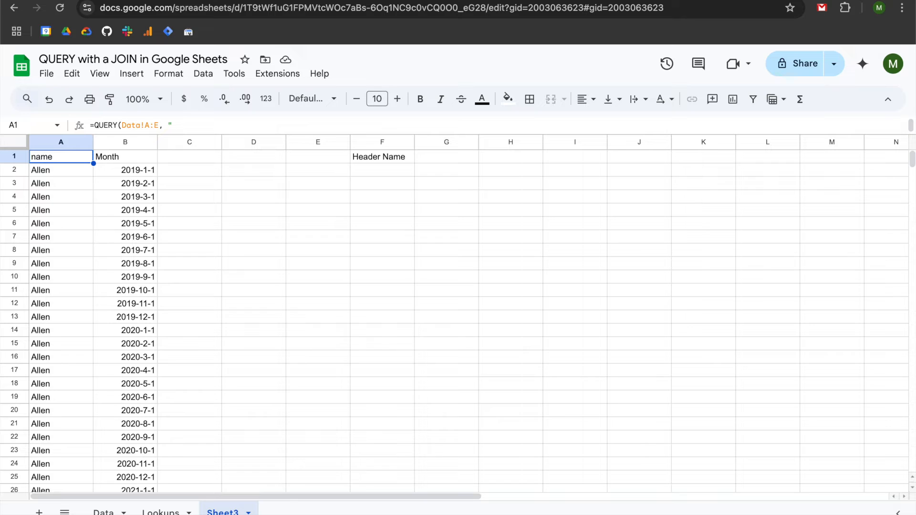
key(ctrl+z)
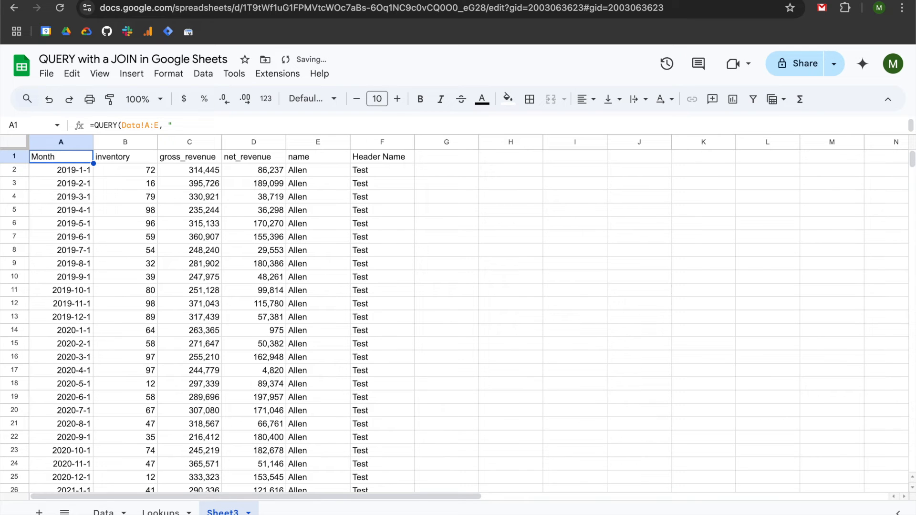
Review the array formula in cell F1 once more and delete it from the cell.
key(Right)
key(Right)
key(Right)
key(Right)
key(Right)
key(Return)
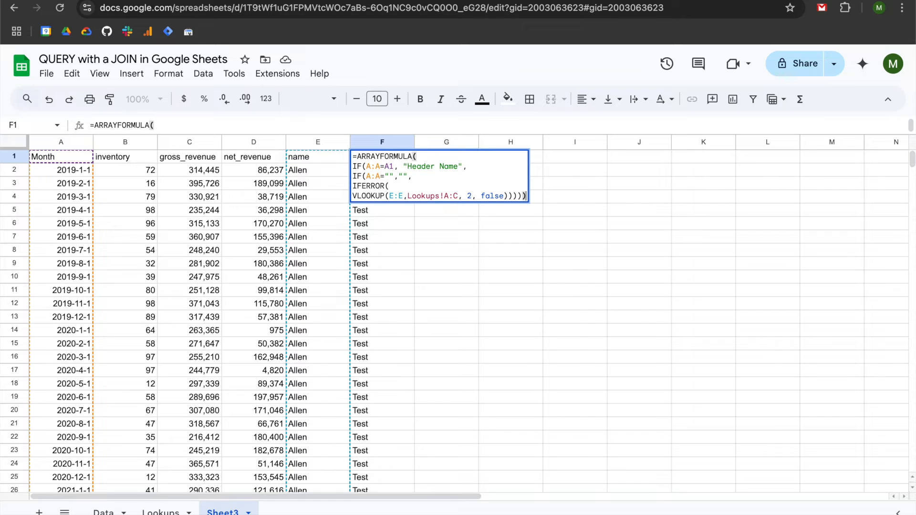
key(Escape)
key(Delete)
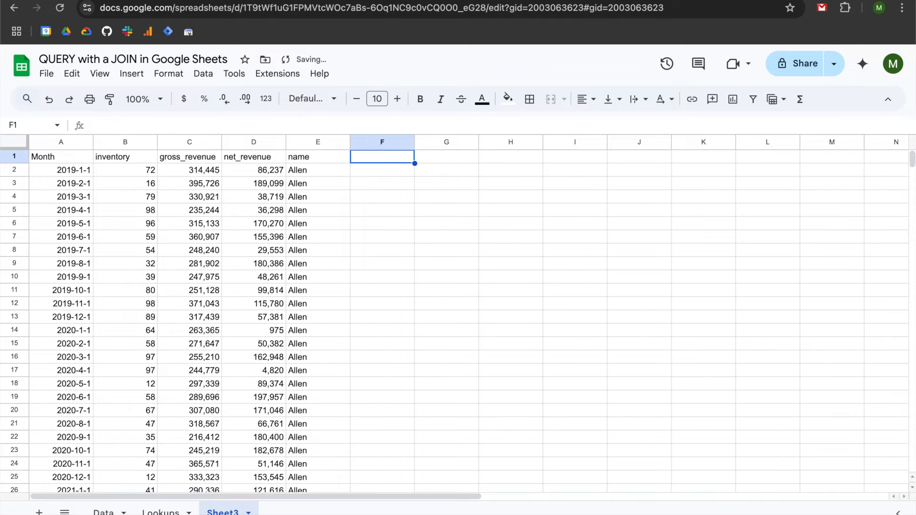
Edit the QUERY formula in A1 to begin with an opening curly brace, placing QUERY on a separate line below it.
key(Left)
key(Left)
key(Left)
key(Left)
key(Left)
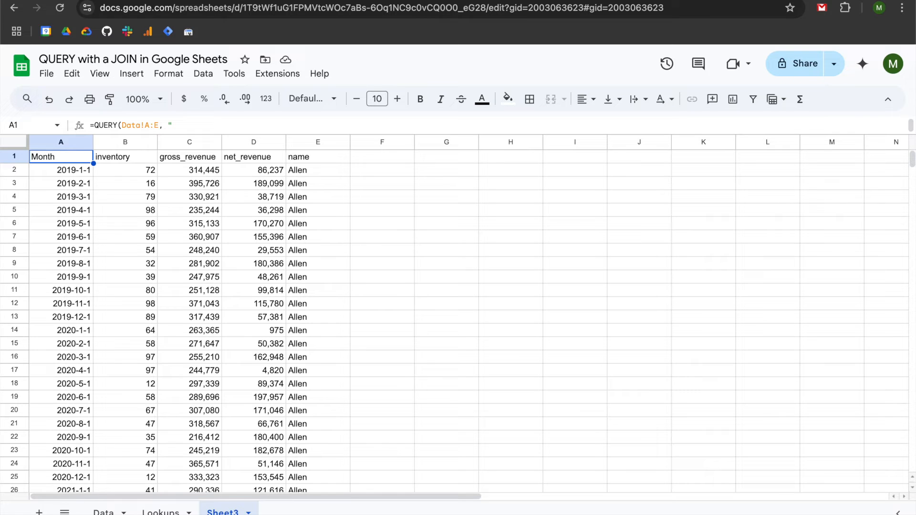
key(Return)
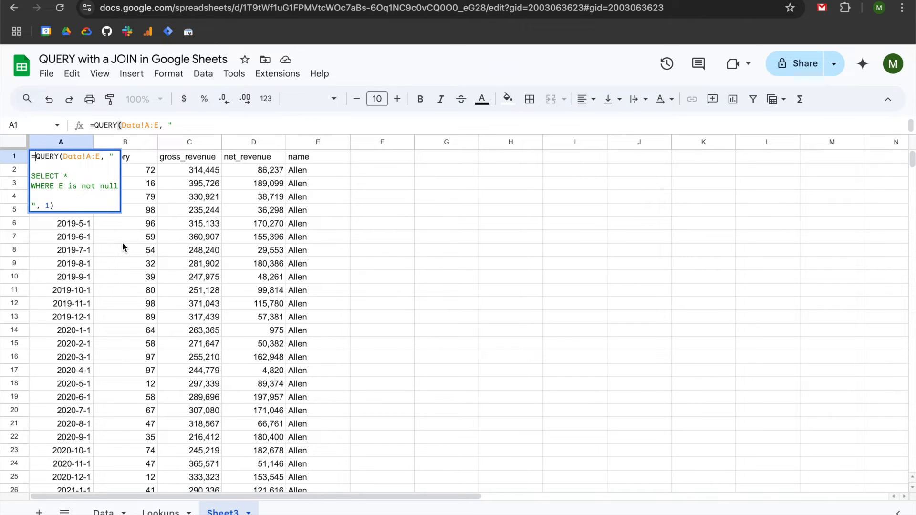
key(alt+Return)
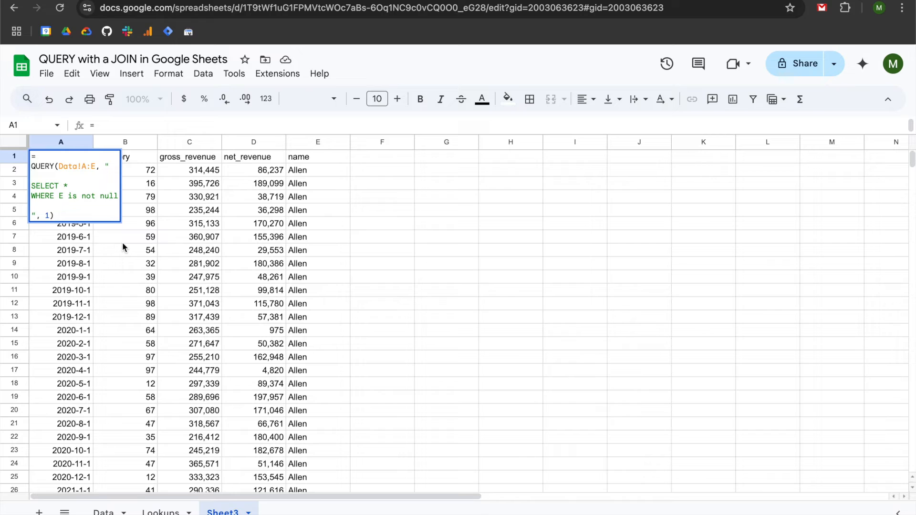
key(alt+Return)
key(Up)
key(Up)
key(End)
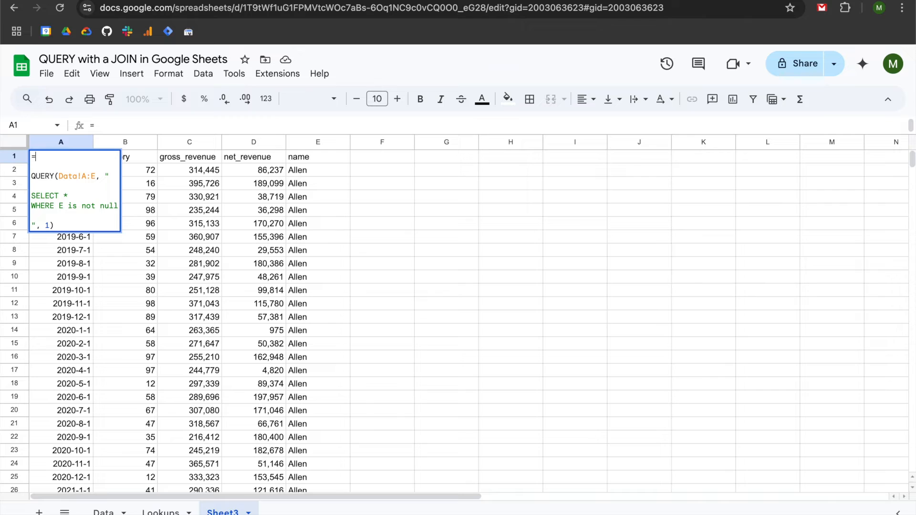
text({)
Close the array with a curly brace below the QUERY and add a comma on its own line before that brace.
click(73, 224)
key(alt+Return)
key(alt+Return)
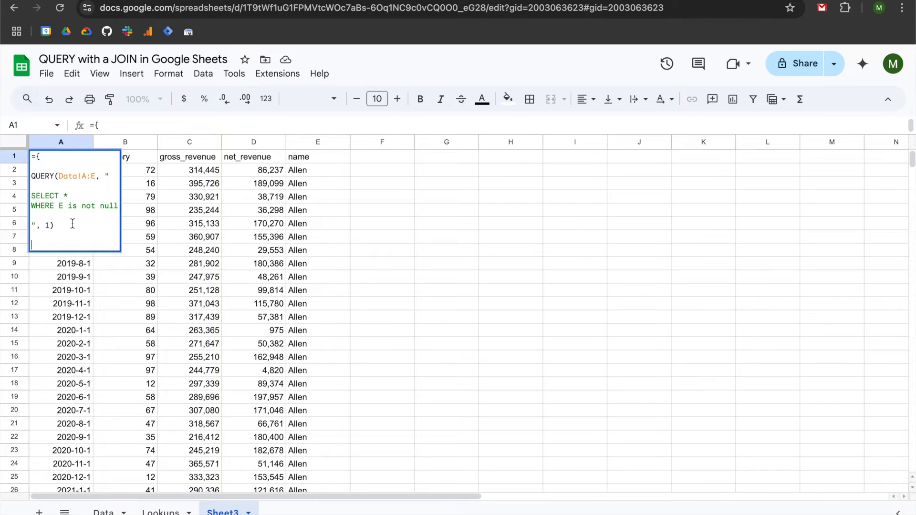
text(})
click(59, 227)
key(alt+Return)
key(alt+Return)
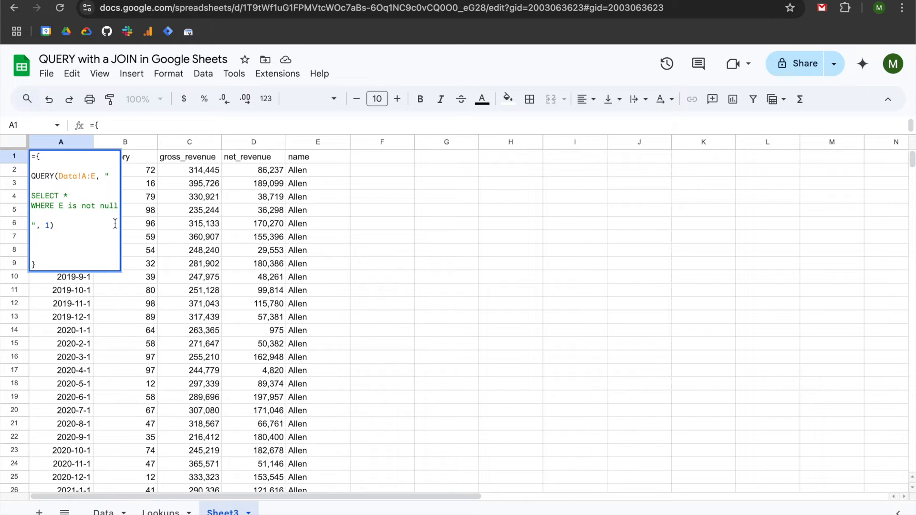
text(,)
key(alt+Return)
key(alt+Return)
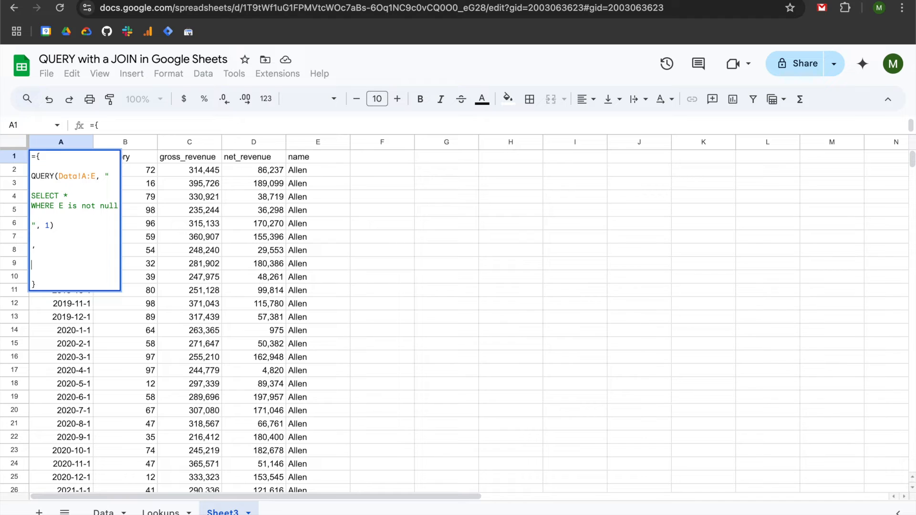
Start ARRAYFORMULA(VLOOKUP( after the comma and insert a copy of the full QUERY as the search key.
text(ARRAYFORMULA()
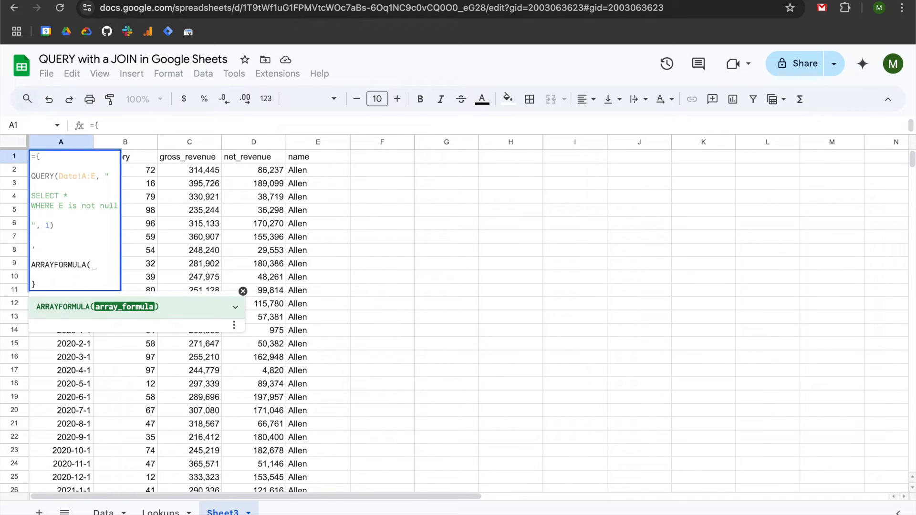
key(alt+Return)
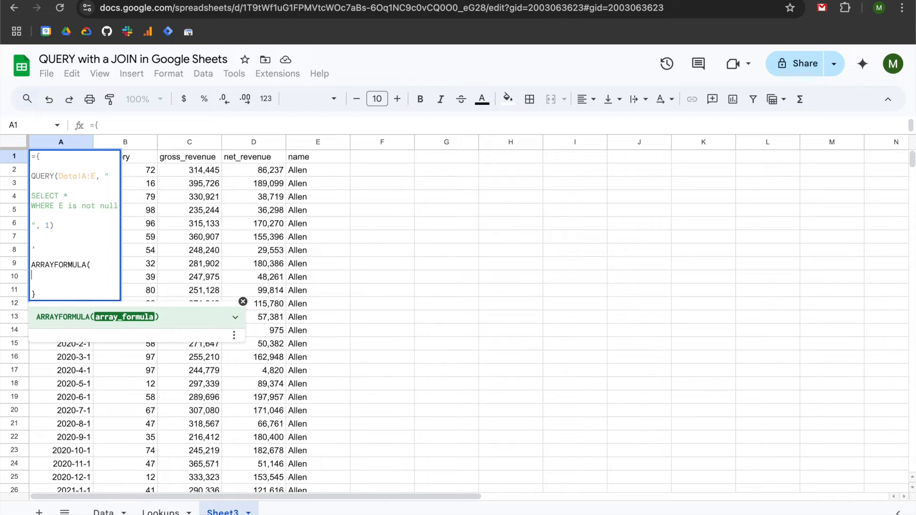
text(VLOOKUP()
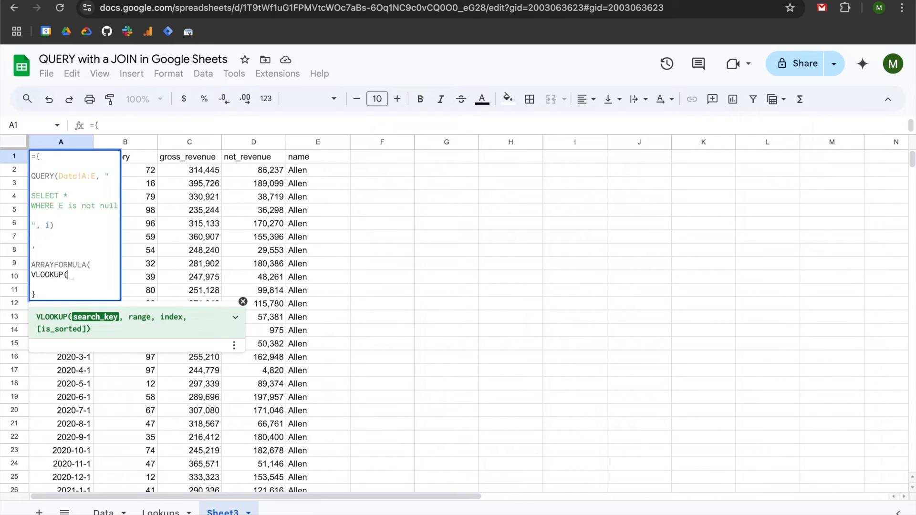
click(59, 225)
drag(59, 225, 31, 176)
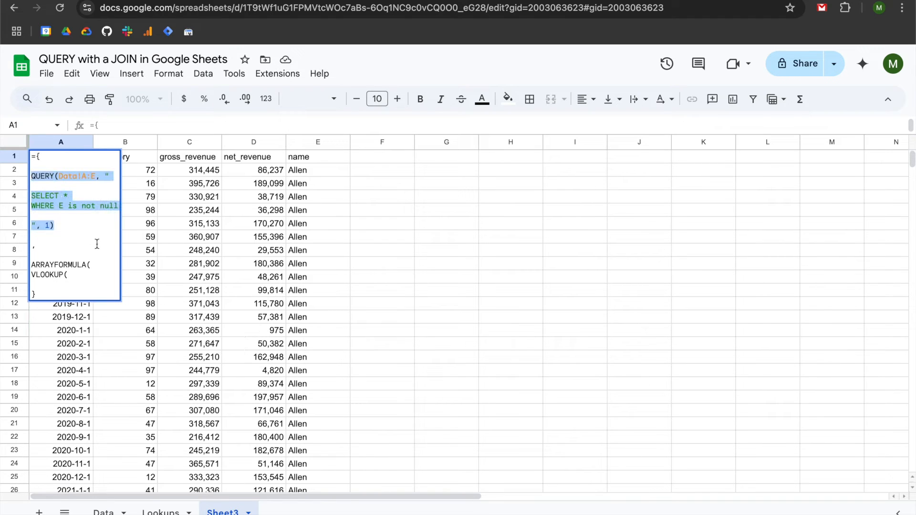
click(77, 276)
key(alt+Return)
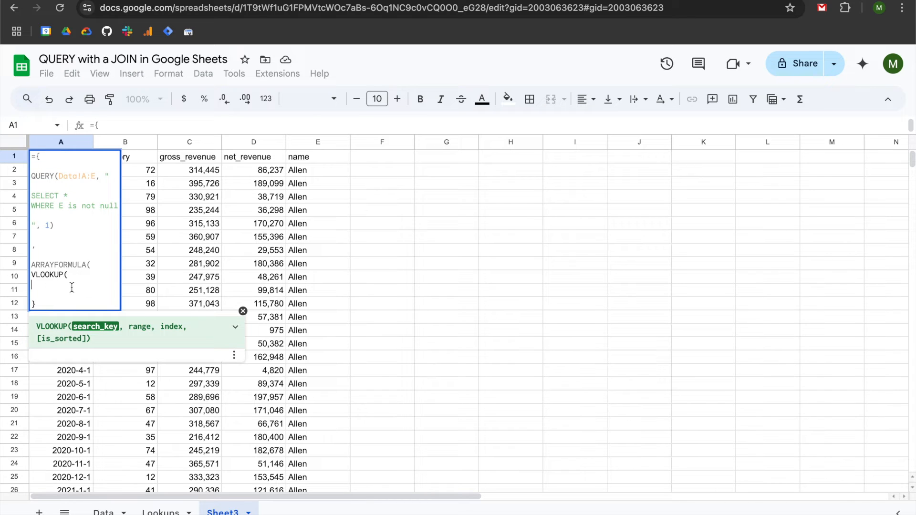
key(ctrl+v)
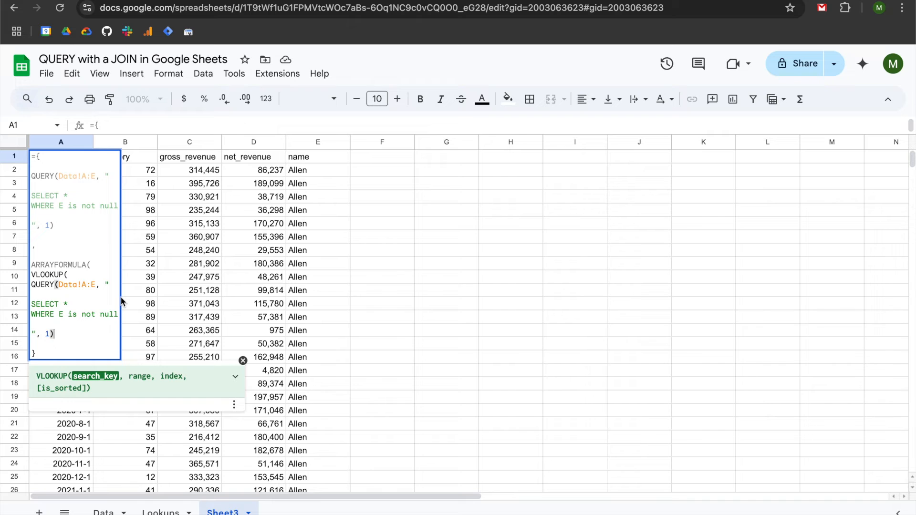
Change the copied QUERY inside the VLOOKUP to SELECT E instead of all columns.
click(73, 302)
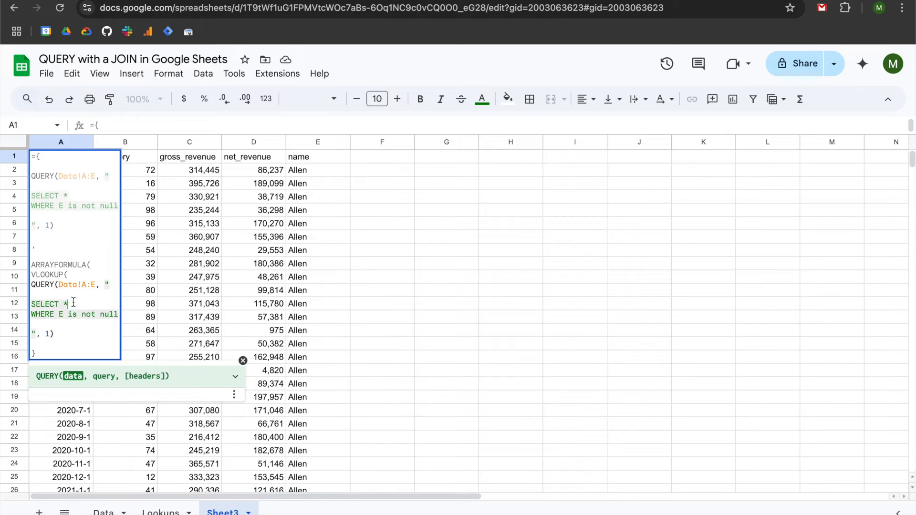
key(BackSpace)
text(E)
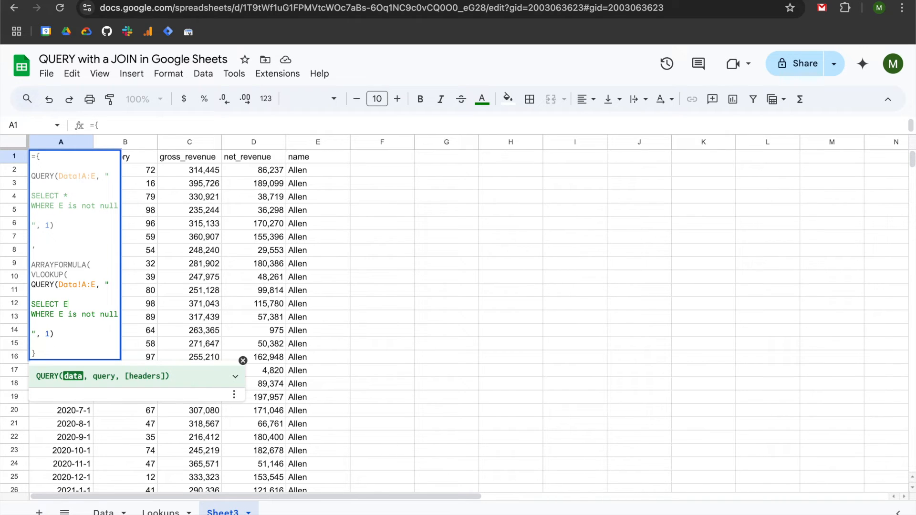
key(Down)
key(Right)
key(Right)
key(Right)
key(Right)
key(Right)
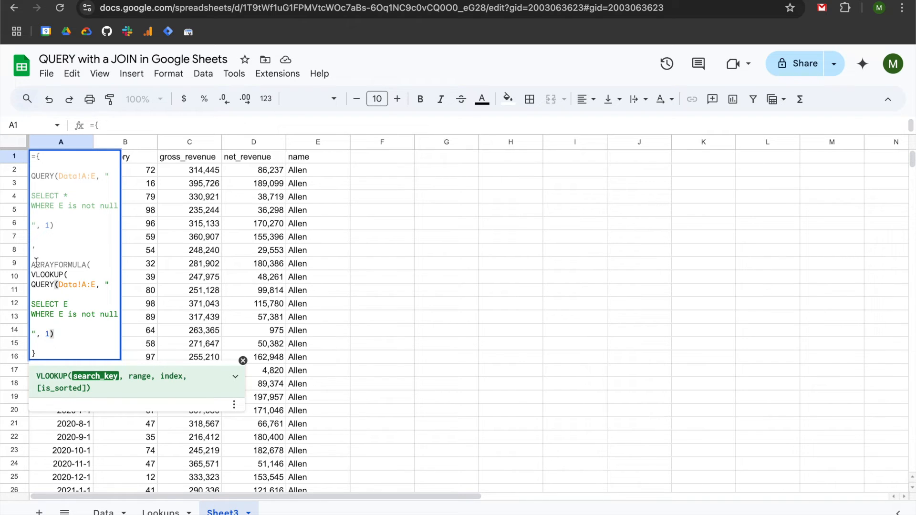
Add Lookups!A:C as the VLOOKUP range after the copied QUERY, followed by a comma and a new line.
click(51, 214)
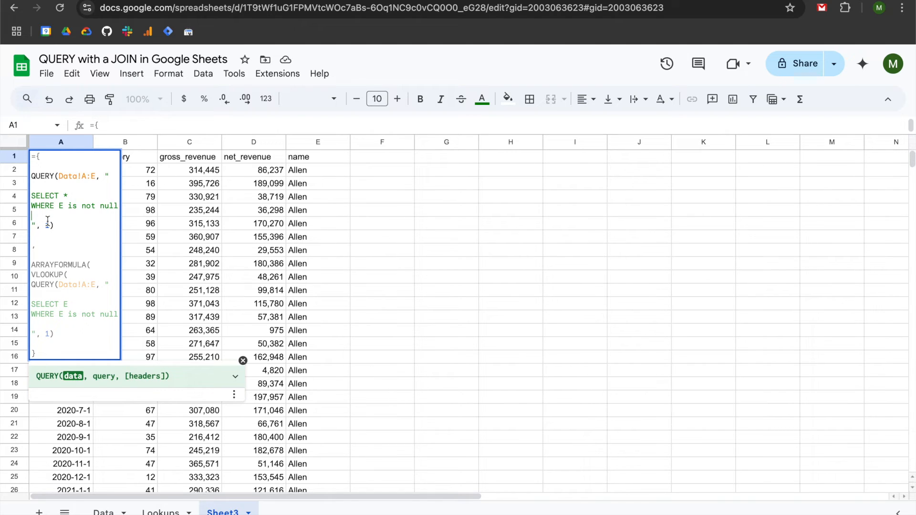
click(91, 323)
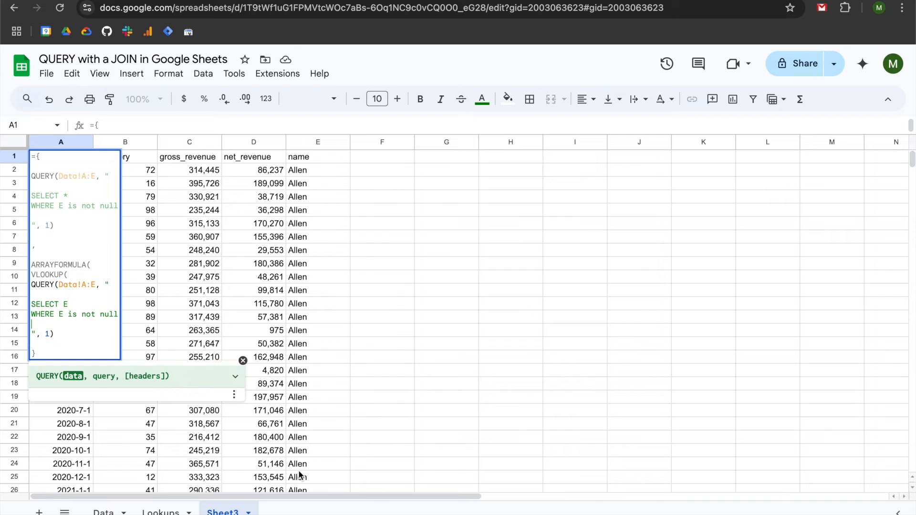
click(87, 337)
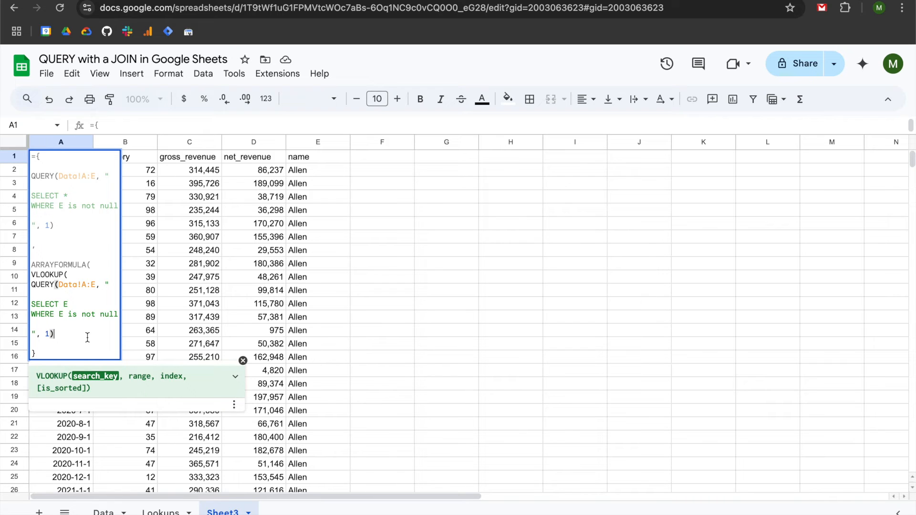
text(,)
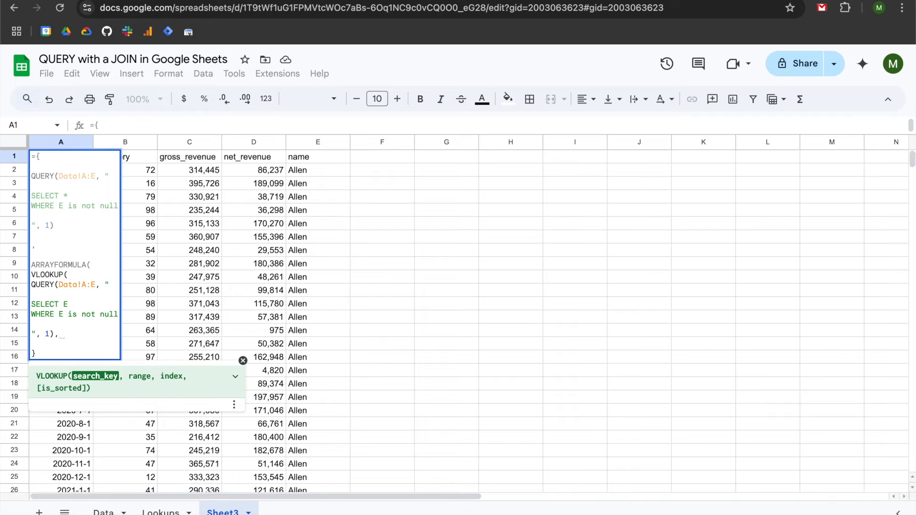
key(alt+Return)
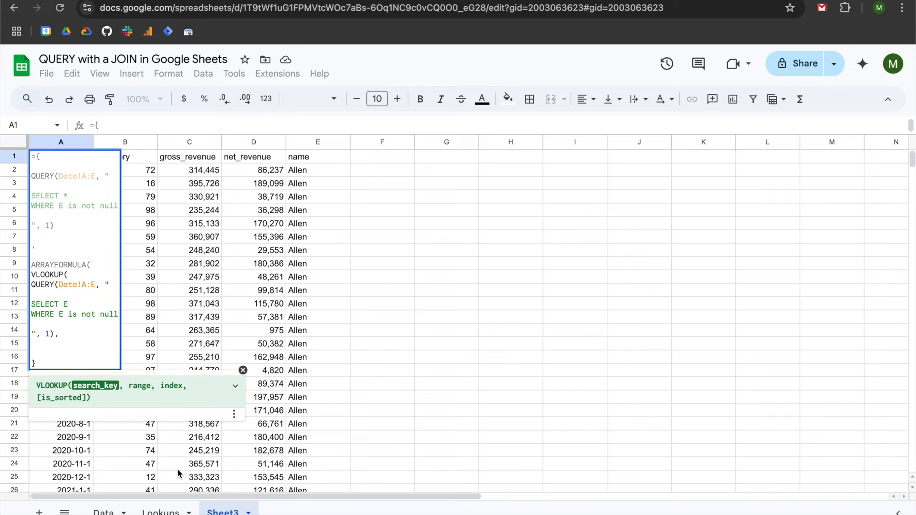
click(162, 510)
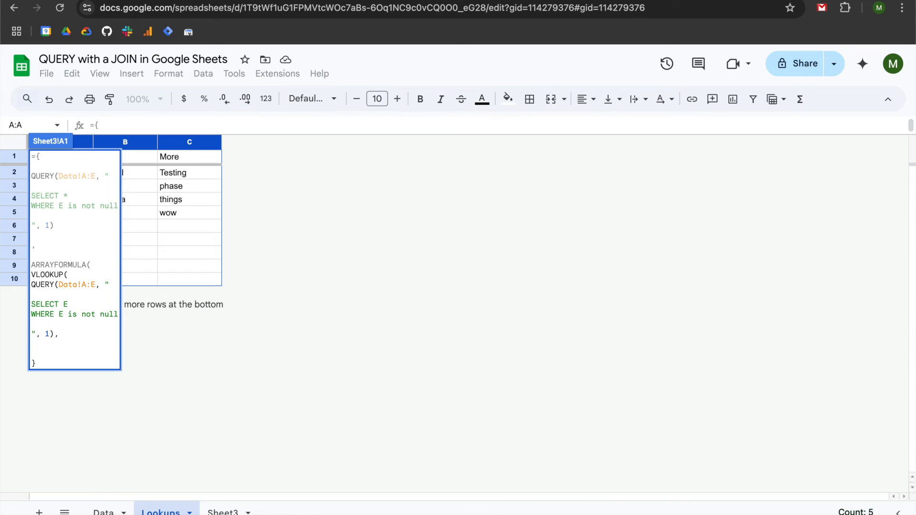
click(188, 151)
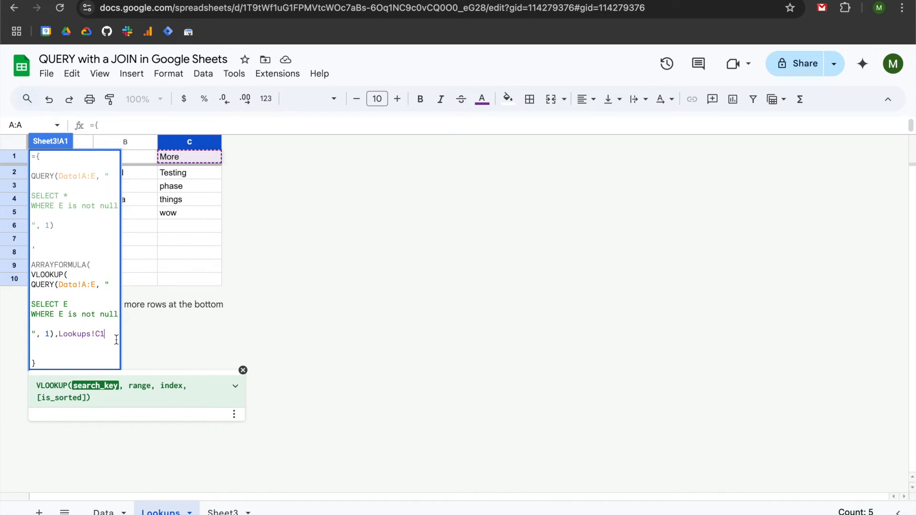
key(BackSpace)
key(BackSpace)
text(A:C)
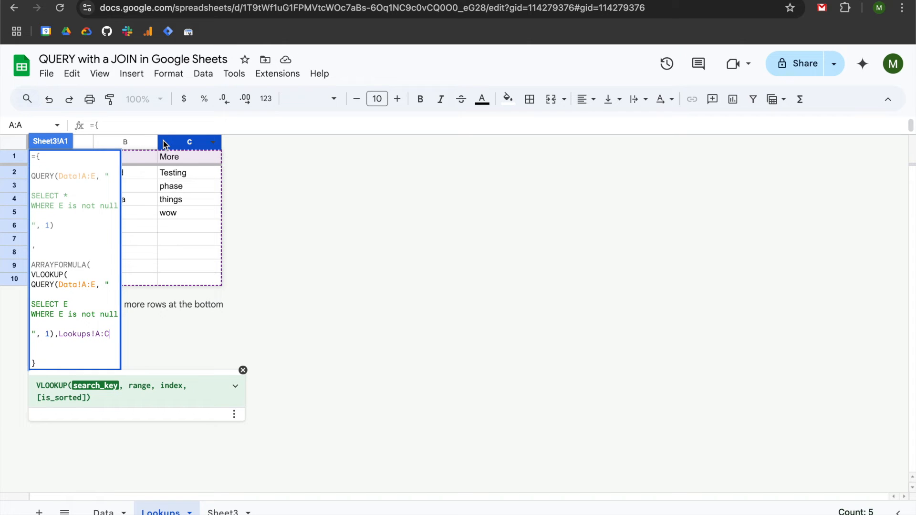
text(,)
key(alt+Return)
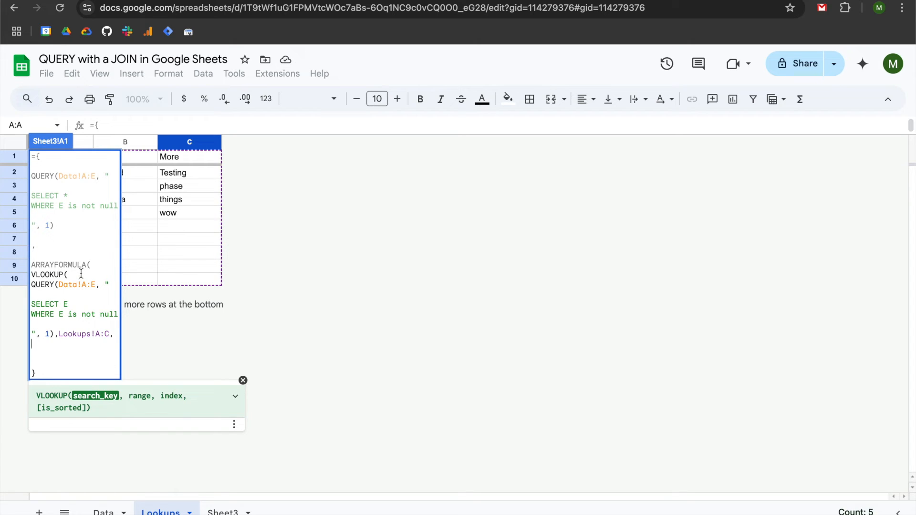
Set the VLOOKUP index to {2, 3} and is_sorted to false, and commit the formula.
text({)
text(2, 3)
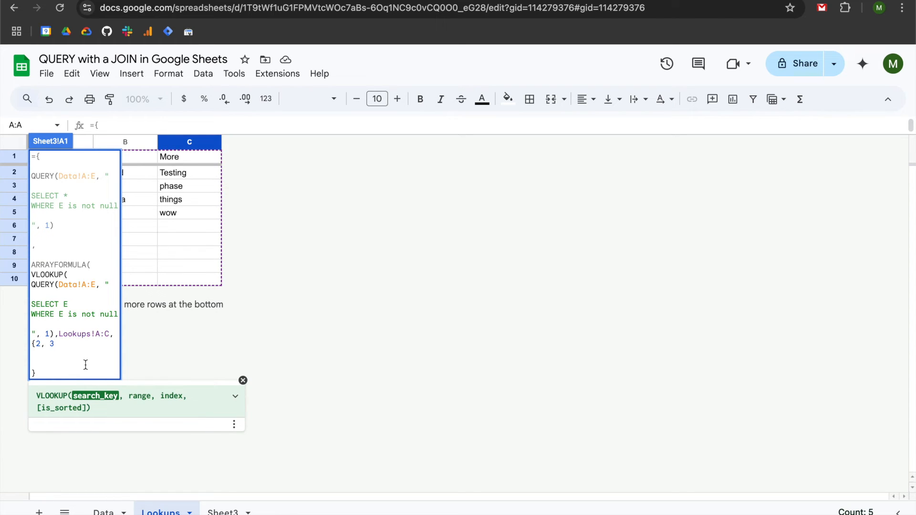
text(})
text(,)
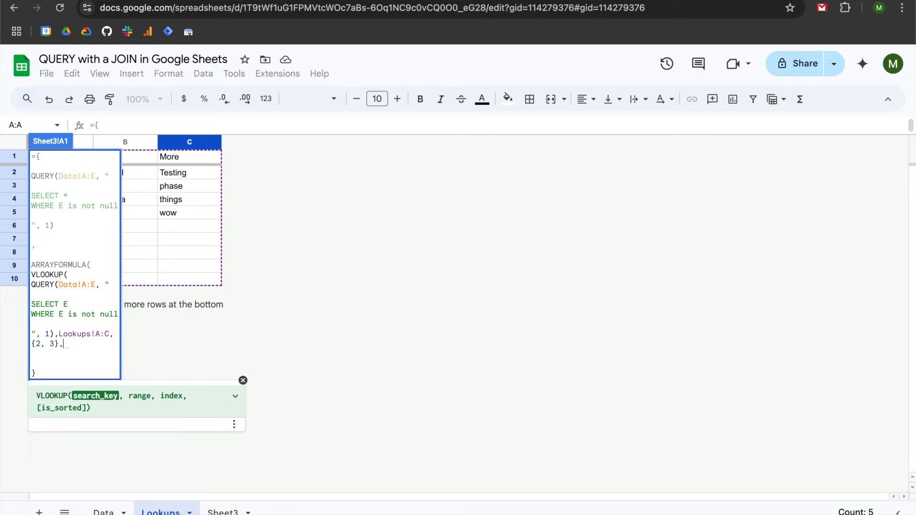
text(false)
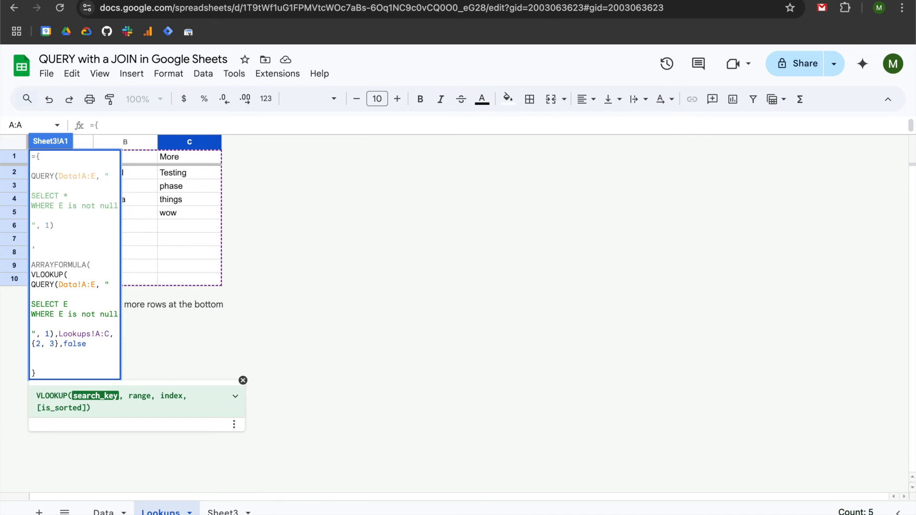
key(Return)
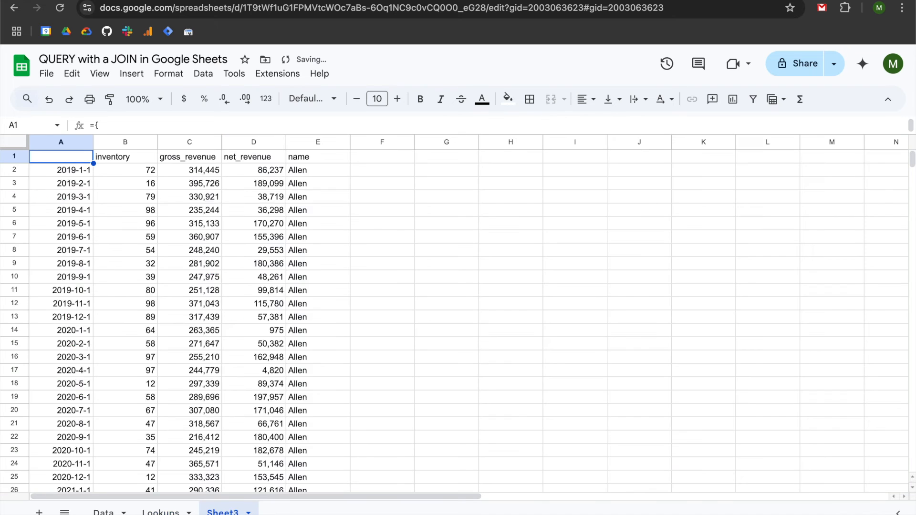
Remove the misplaced parentheses after the final curly brace, close VLOOKUP and ARRAYFORMULA right below false, and commit the formula in A1.
key(Return)
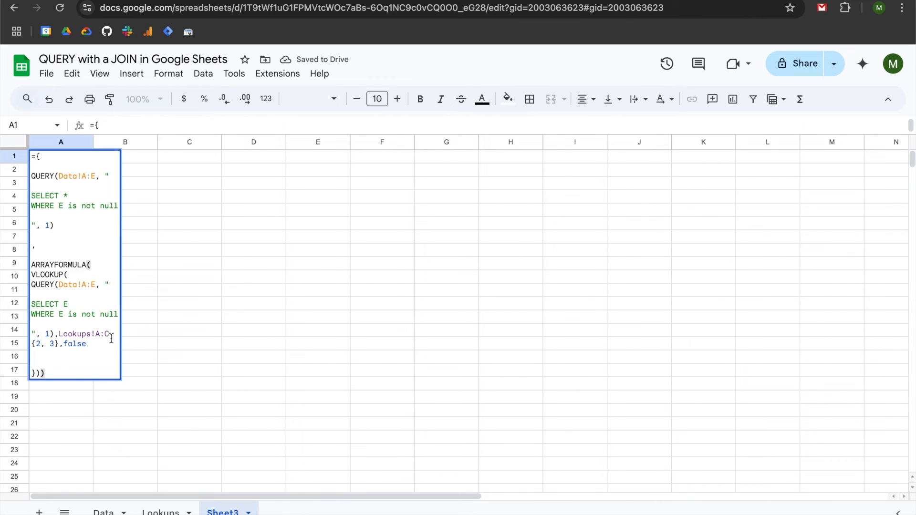
key(BackSpace)
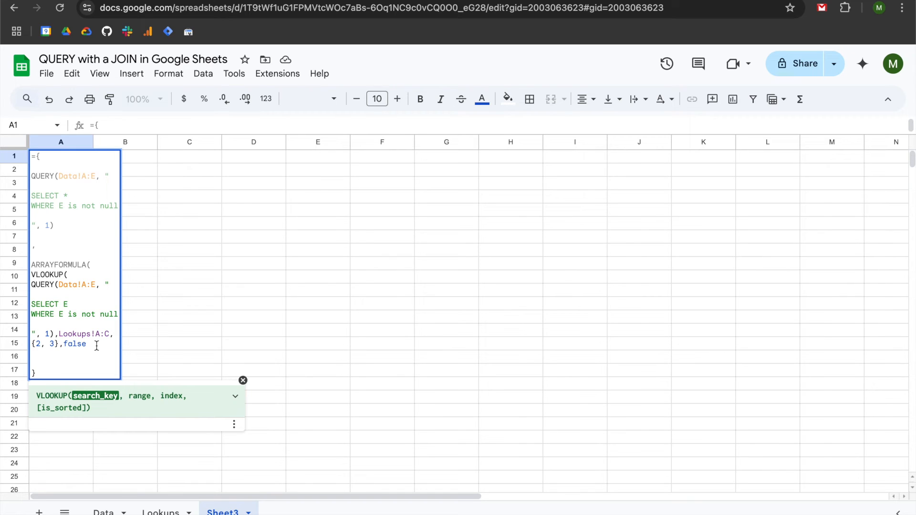
key(alt+Return)
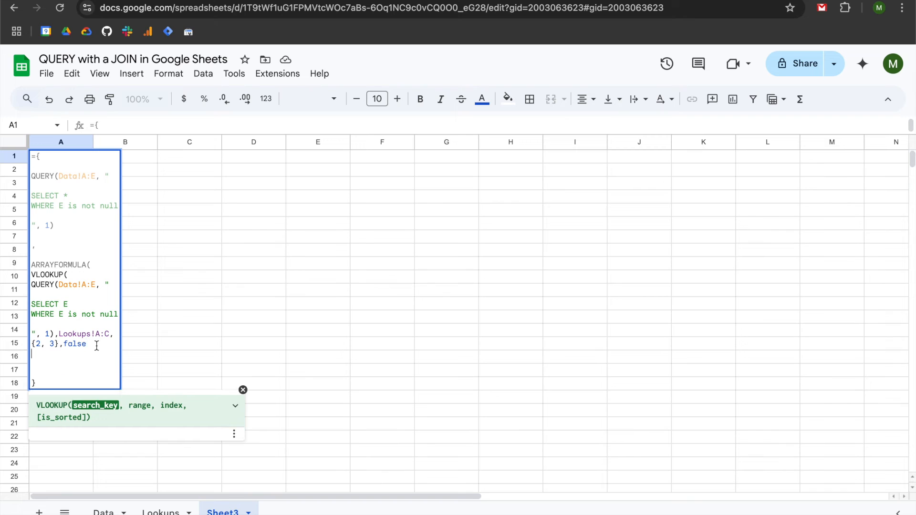
text())
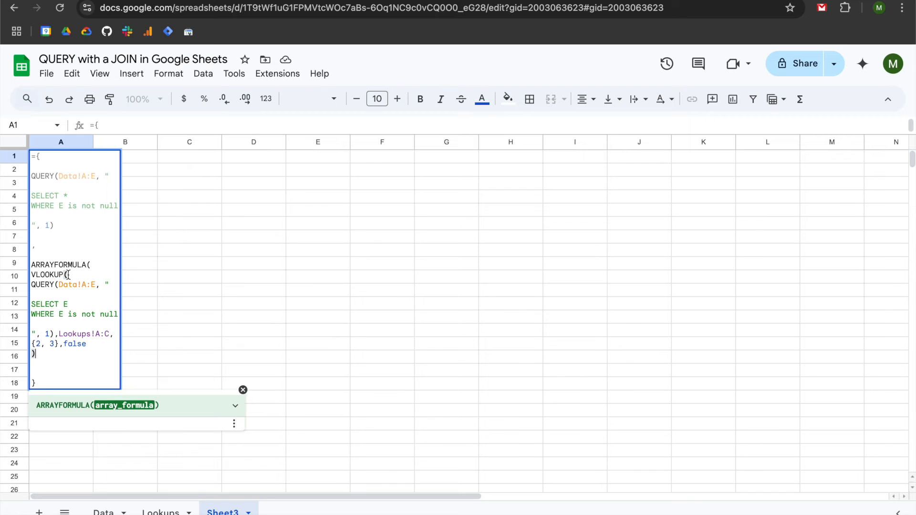
text())
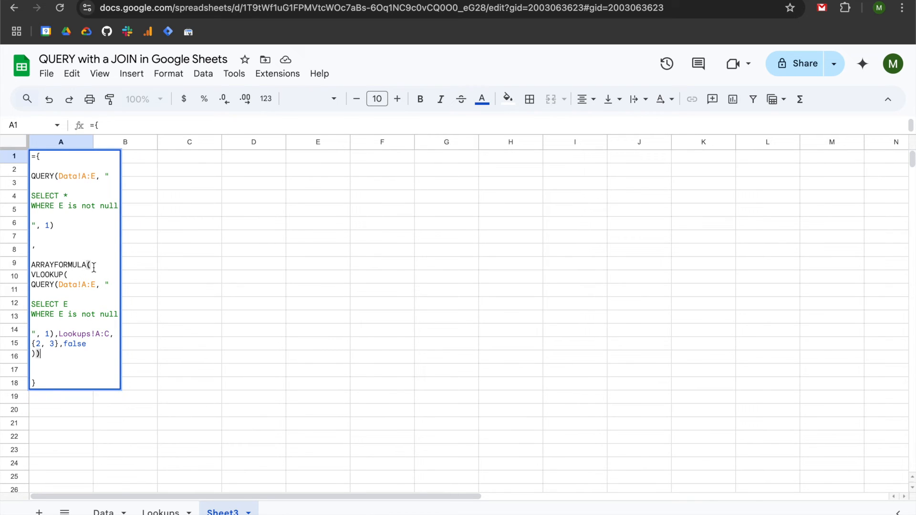
key(Return)
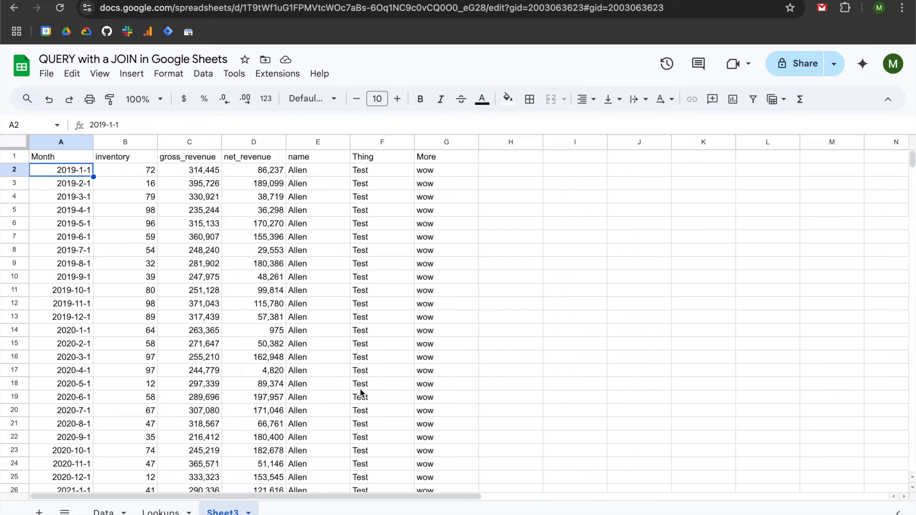
Copy the ARRAYFORMULA(VLOOKUP(...)) part of the formula in Sheet3's cell A1, leaving that formula unchanged.
key(Up)
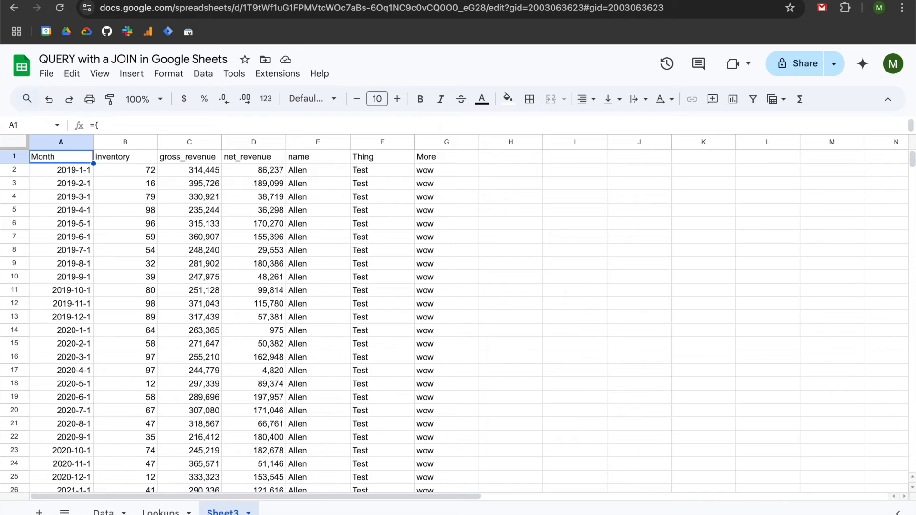
key(Return)
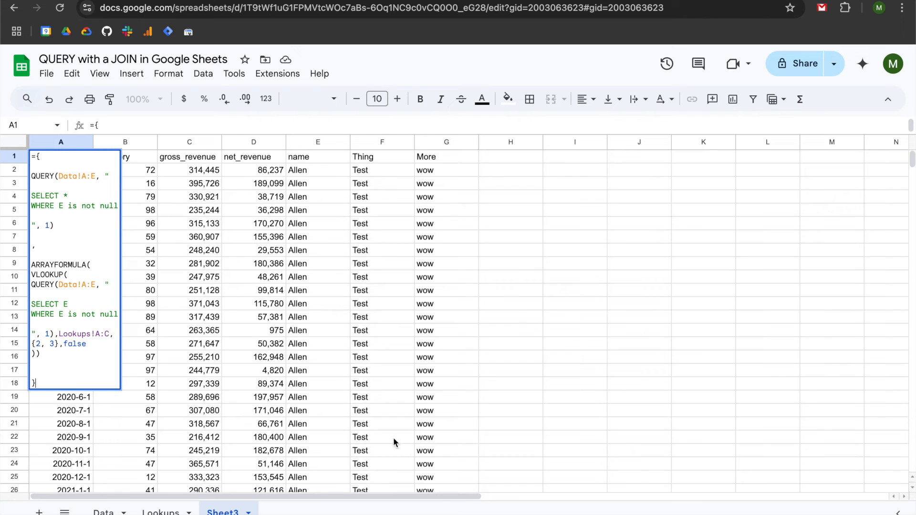
drag(49, 356, 30, 266)
key(ctrl+c)
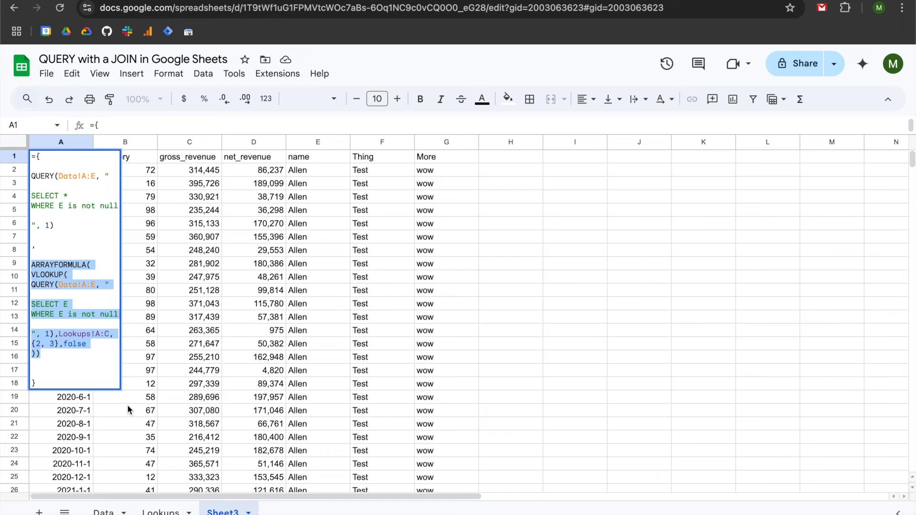
key(Escape)
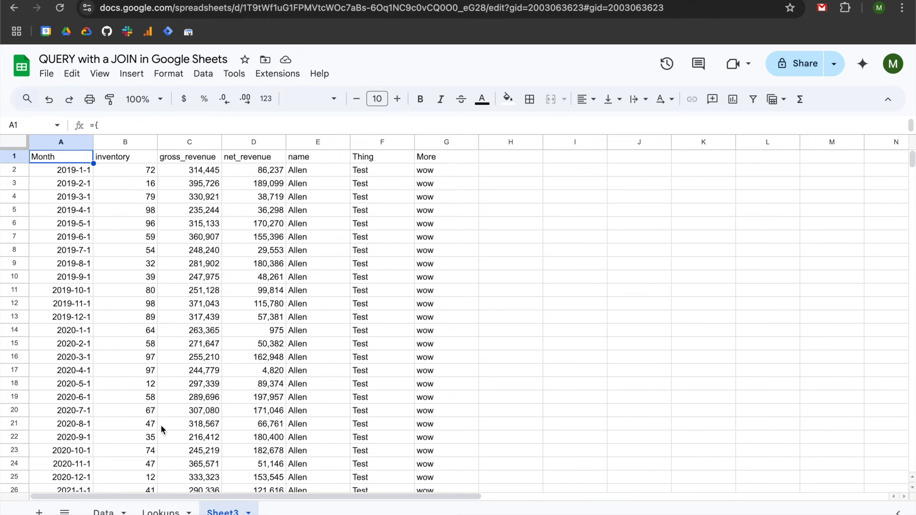
Add a new sheet and enter the copied ARRAYFORMULA VLOOKUP in its cell A1 as a standalone formula starting with =.
click(39, 512)
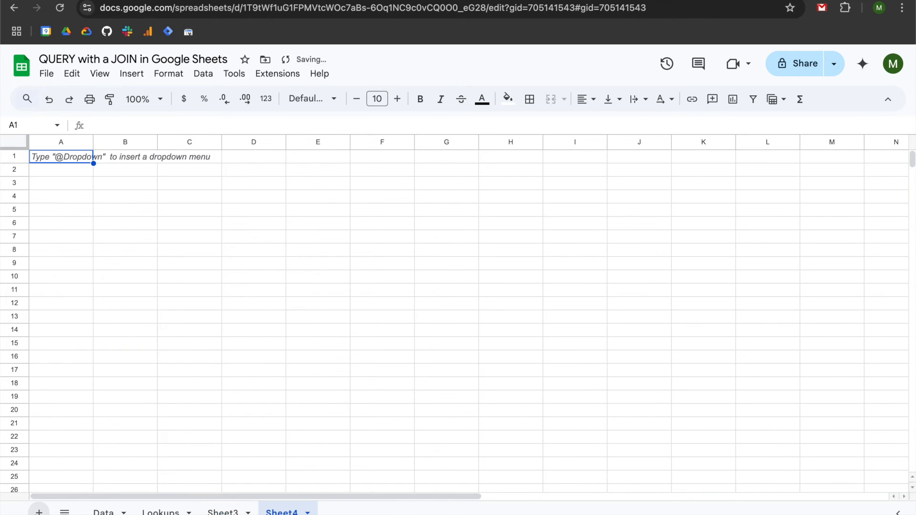
text(=)
key(ctrl+v)
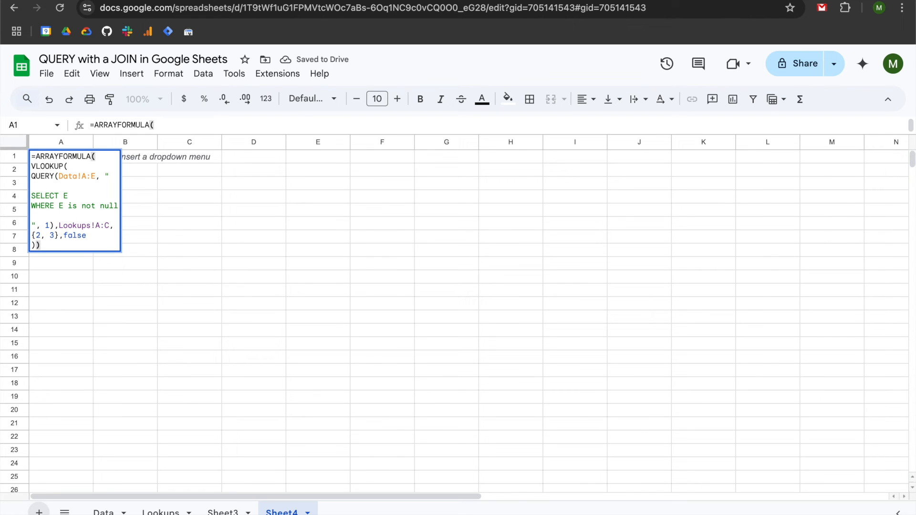
key(Return)
key(Up)
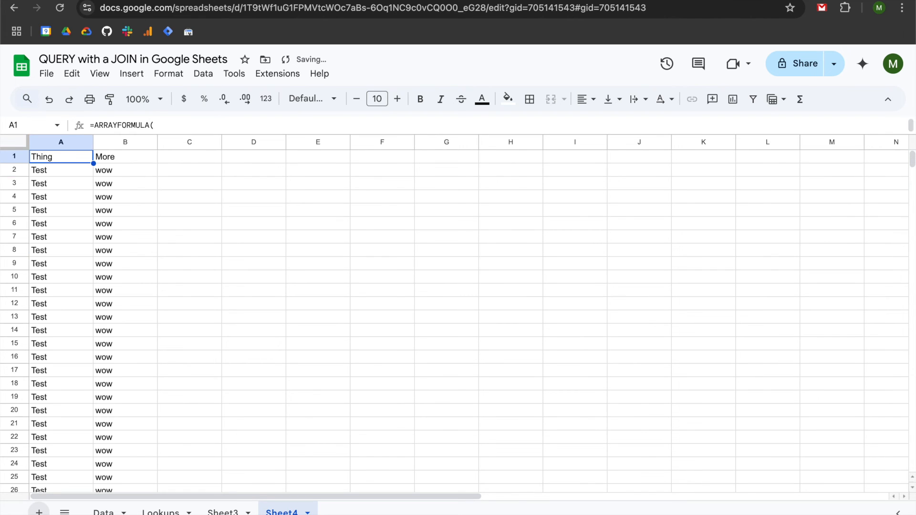
Change the VLOOKUP index in Sheet4's A1 to {1, 2, 3} and commit the formula.
key(Return)
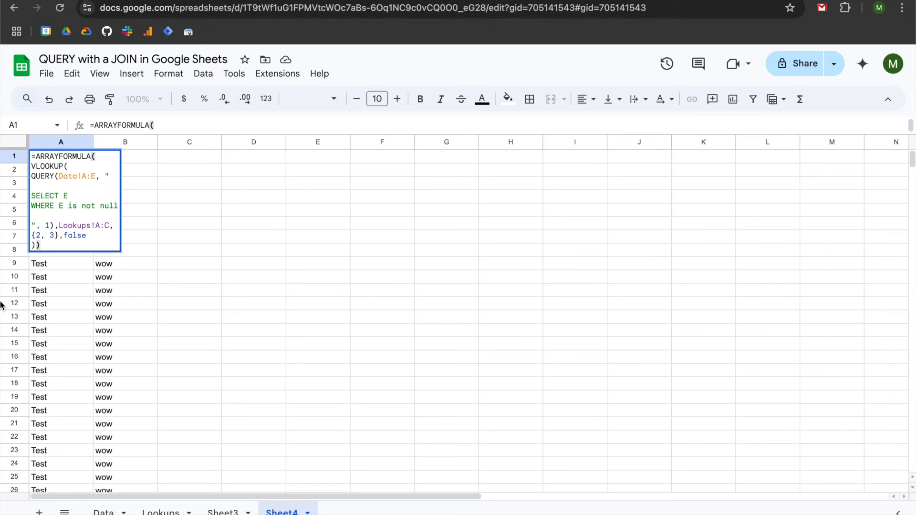
key(Up)
key(Left)
text(1,)
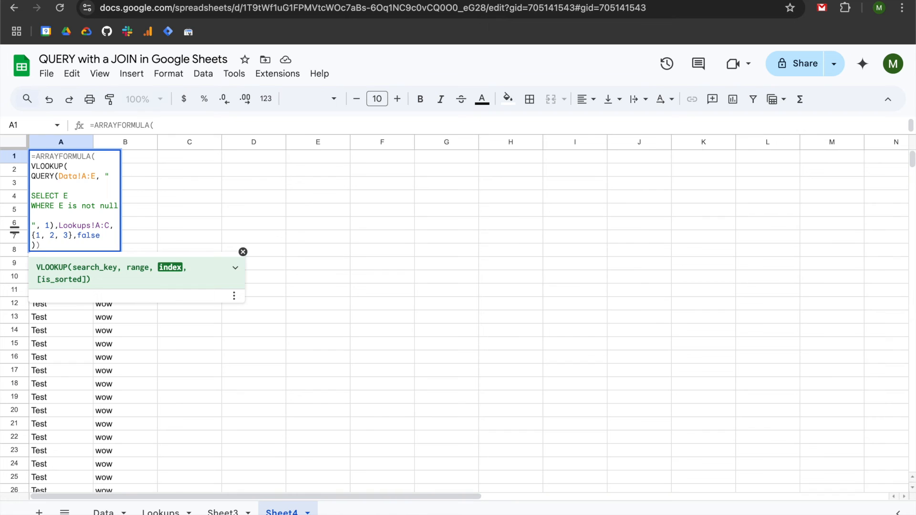
key(Return)
key(Up)
Strip the ARRAYFORMULA and VLOOKUP wrapper and its arguments from Sheet4's A1, keeping only the SELECT E QUERY, and commit it.
key(Return)
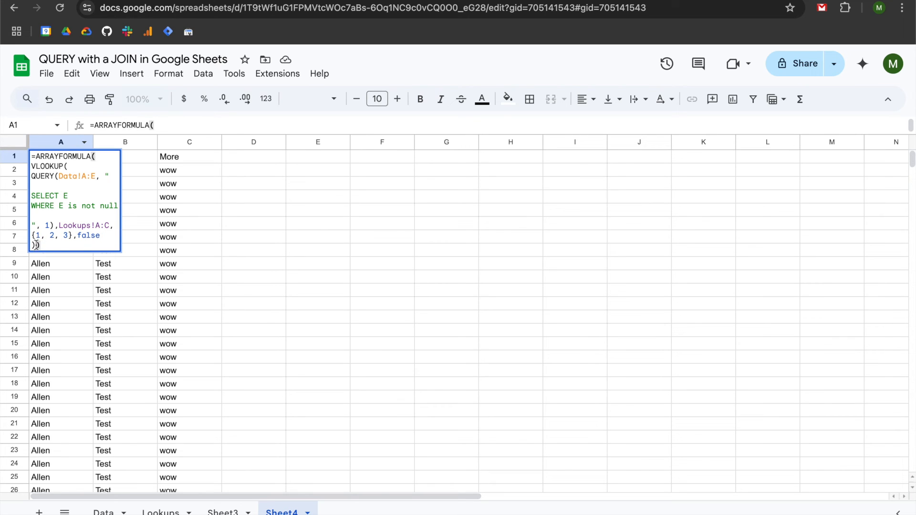
drag(36, 245, 54, 225)
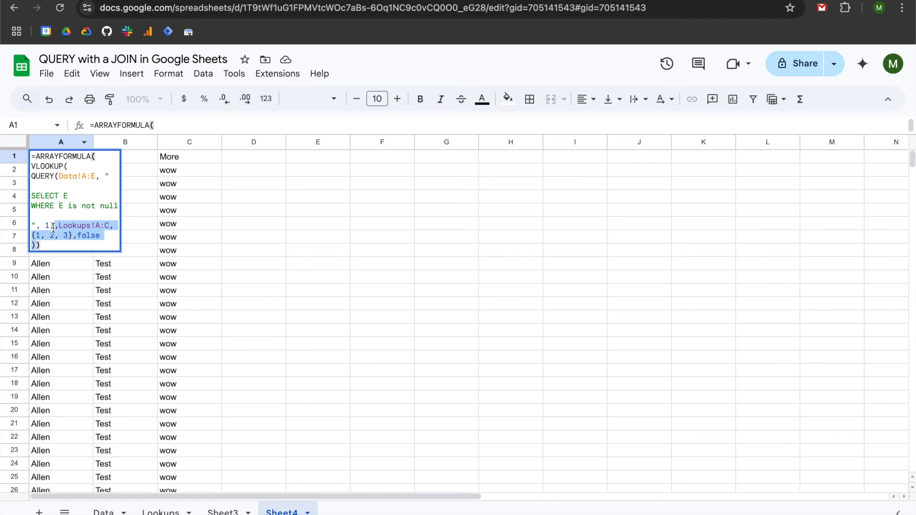
key(BackSpace)
key(Right)
key(BackSpace)
drag(73, 166, 34, 156)
key(BackSpace)
key(Return)
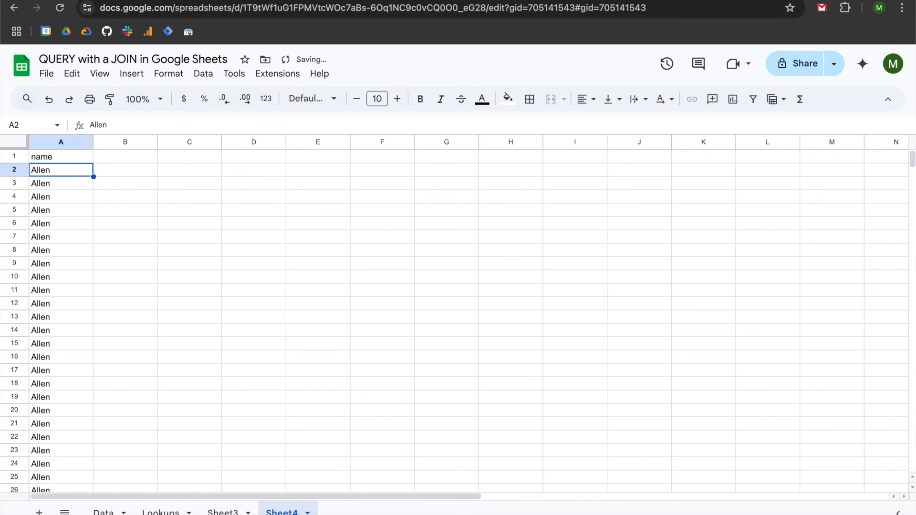
Examine the name column returned in Sheet4 and the QUERY formula behind it in A1.
key(Up)
key(Down)
key(Down)
key(Down)
key(Up)
key(Up)
key(Up)
key(Return)
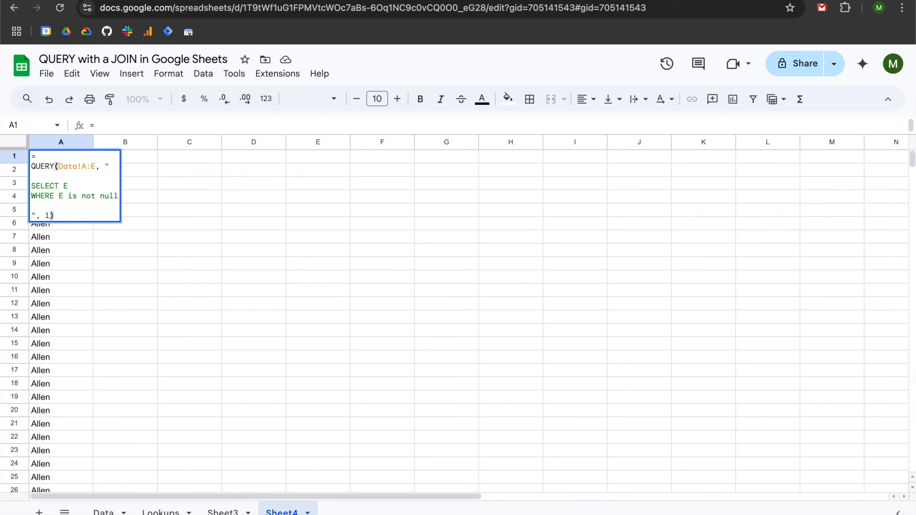
key(Escape)
Compare the looked-up columns F and G in Sheet3 with Sheet4's QUERY formula and the source columns on the Data sheet.
key(ctrl+shift+Page_Up)
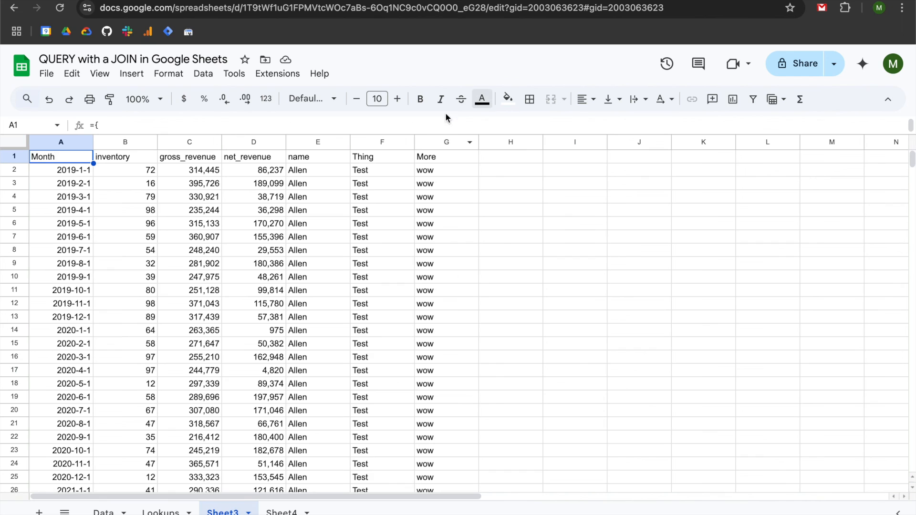
click(372, 142)
super+click(432, 138)
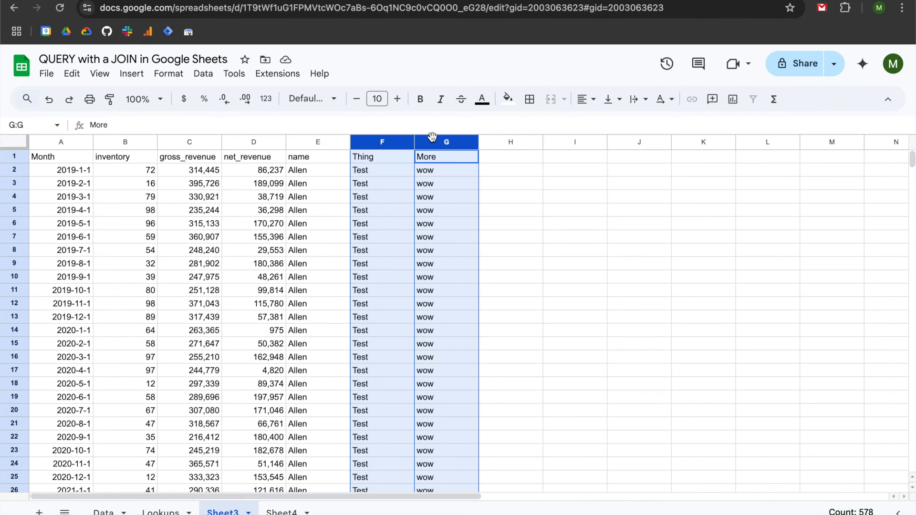
click(279, 512)
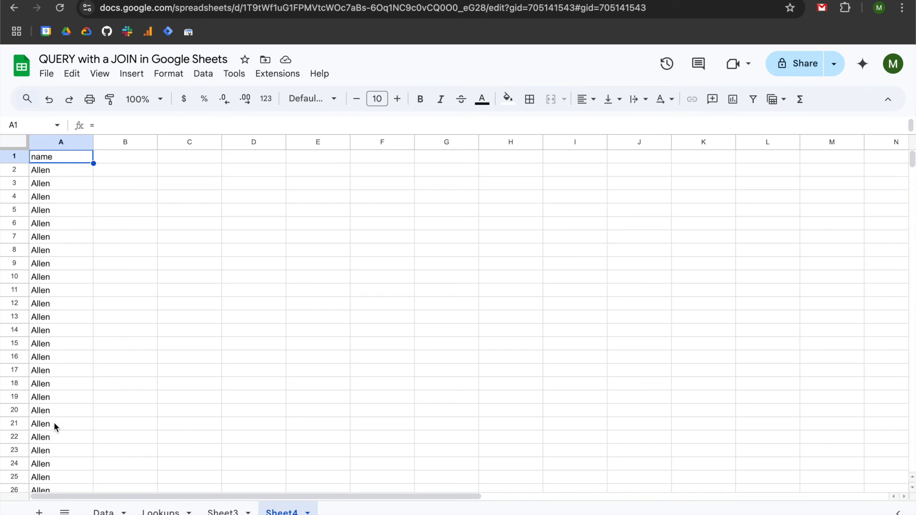
key(Return)
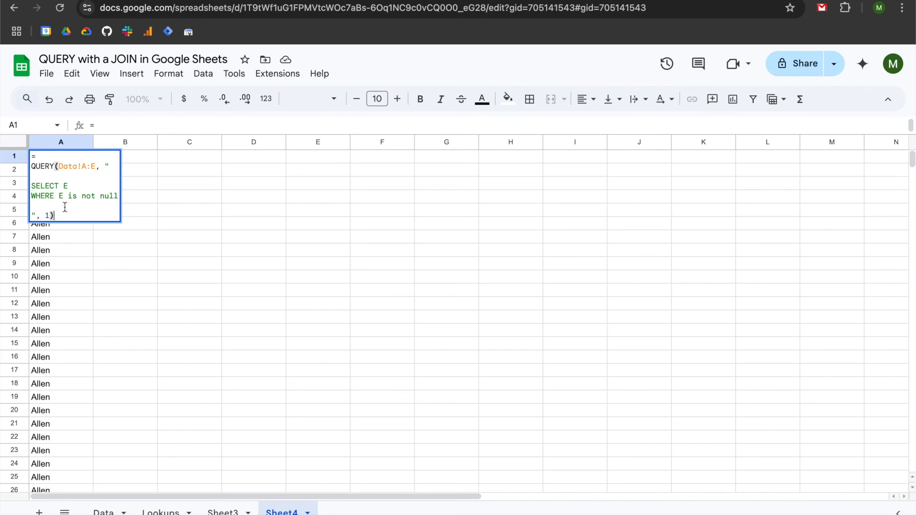
key(Escape)
click(103, 512)
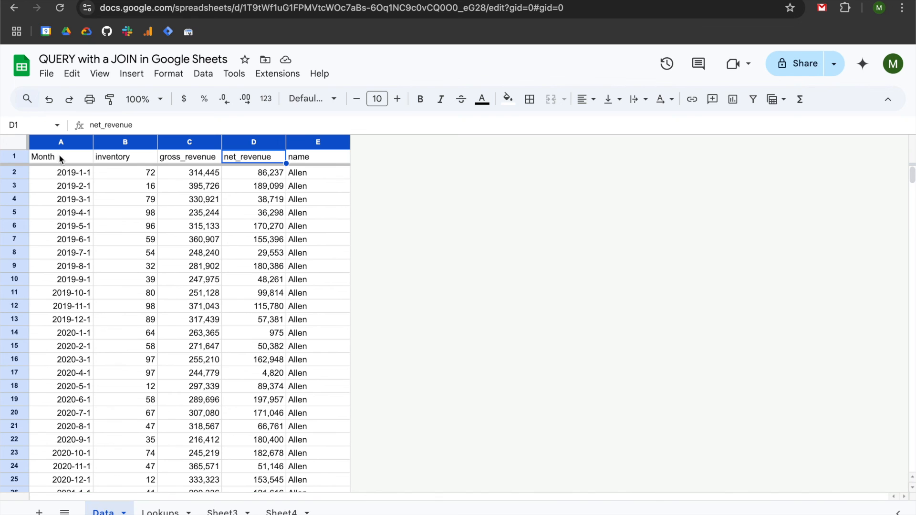
click(223, 512)
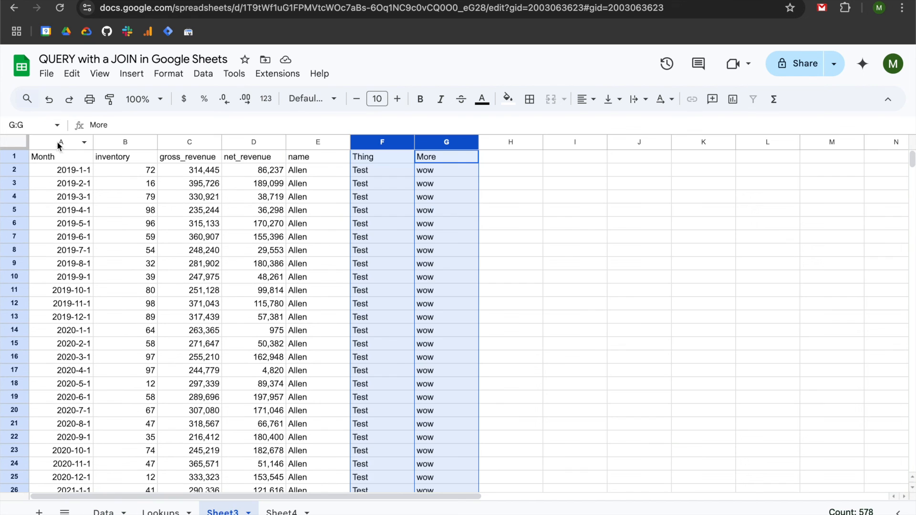
Examine the first QUERY's SELECT * clause in Sheet3's A1 formula and leave the formula as it is.
click(54, 160)
double_click(53, 160)
click(61, 226)
drag(60, 225, 26, 193)
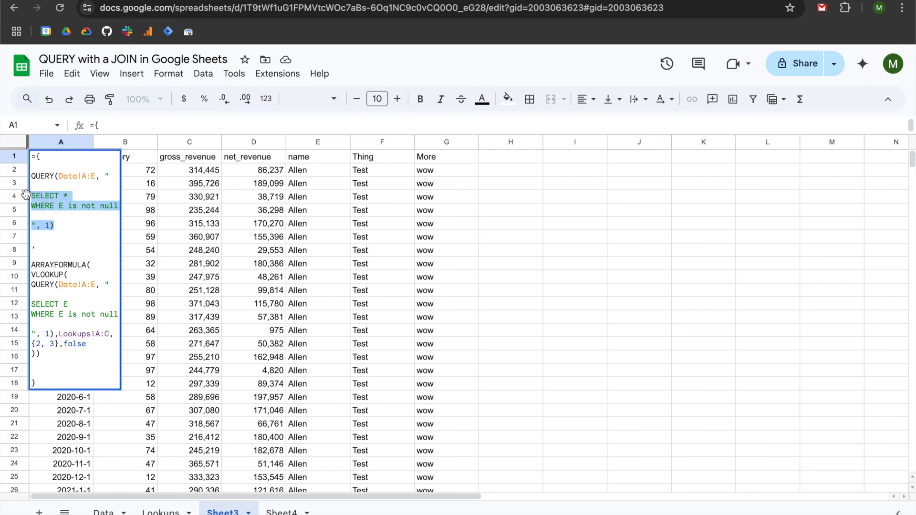
key(Escape)
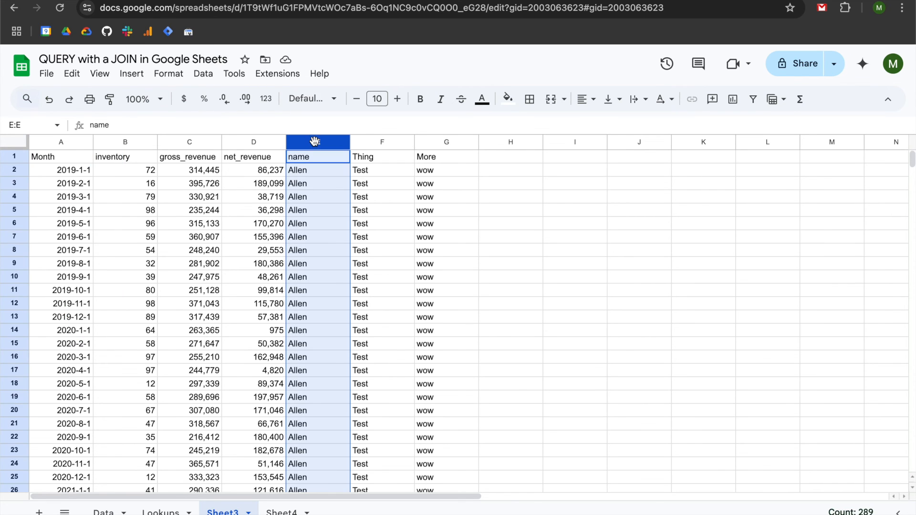
Start a VLOOKUP in Sheet4's B2 with A2 as the search key and Lookups!A:C as the range.
click(281, 511)
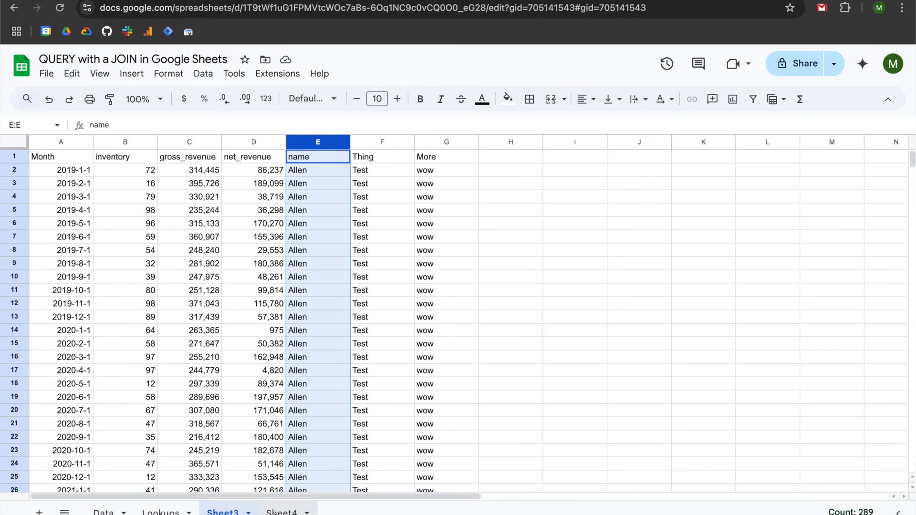
click(125, 174)
text(=VLOOKUP()
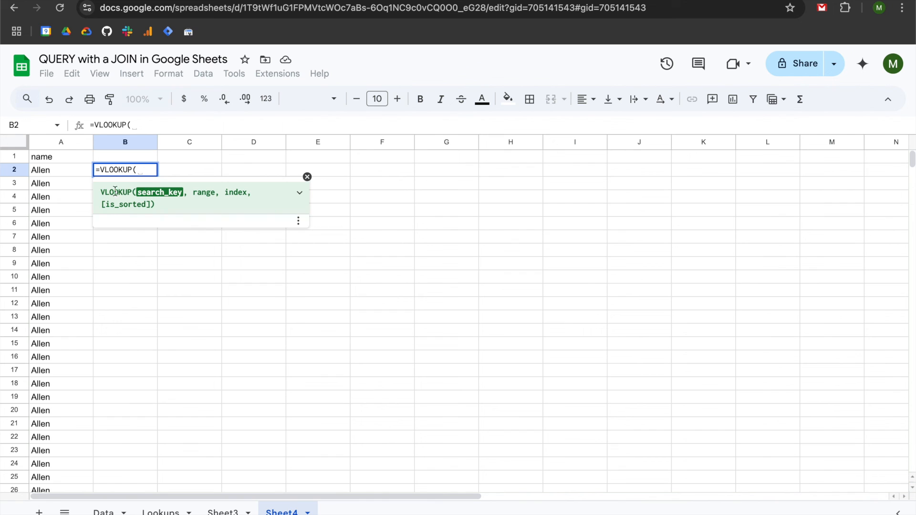
click(48, 170)
text(,)
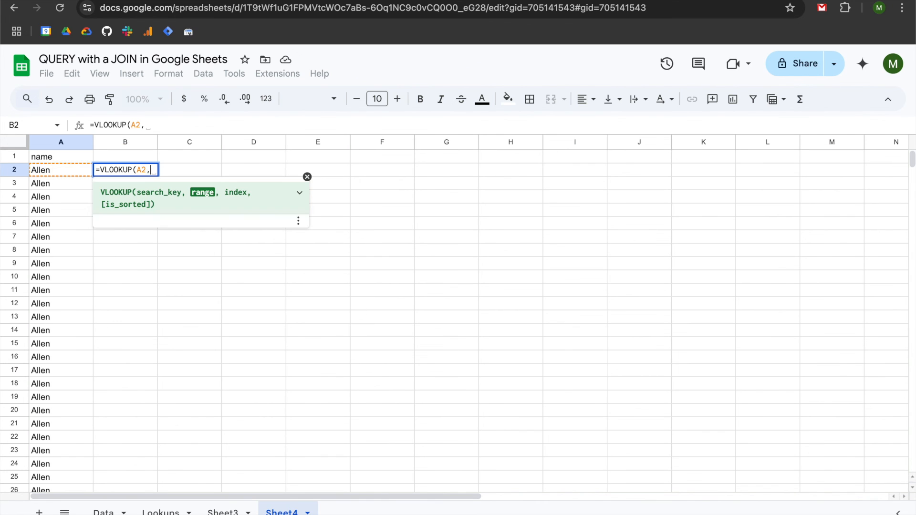
click(161, 512)
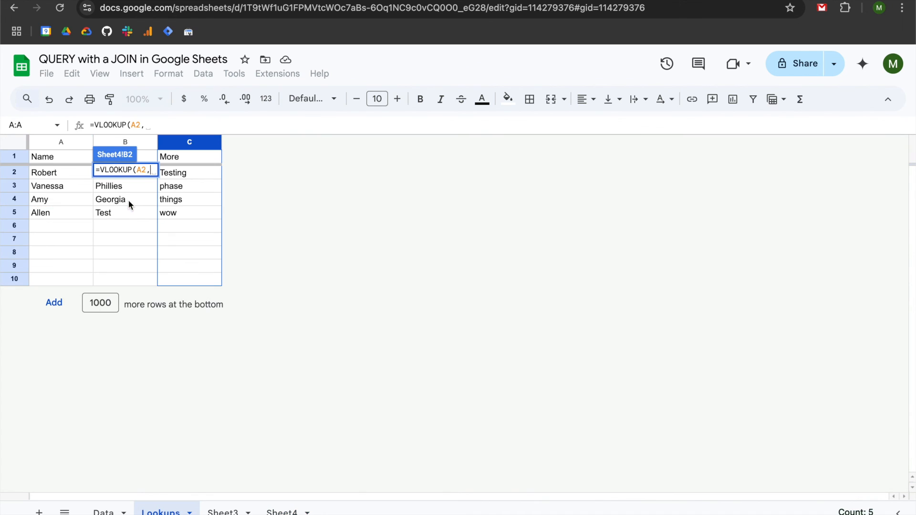
drag(50, 141, 189, 142)
text(,)
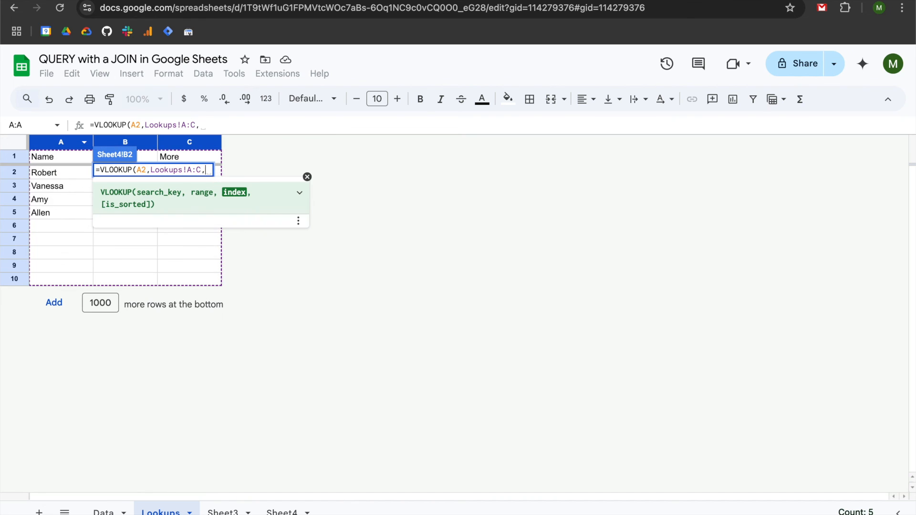
Set the B2 VLOOKUP's index to {2, 3} and is_sorted to false, and commit the formula.
text({2, 3)
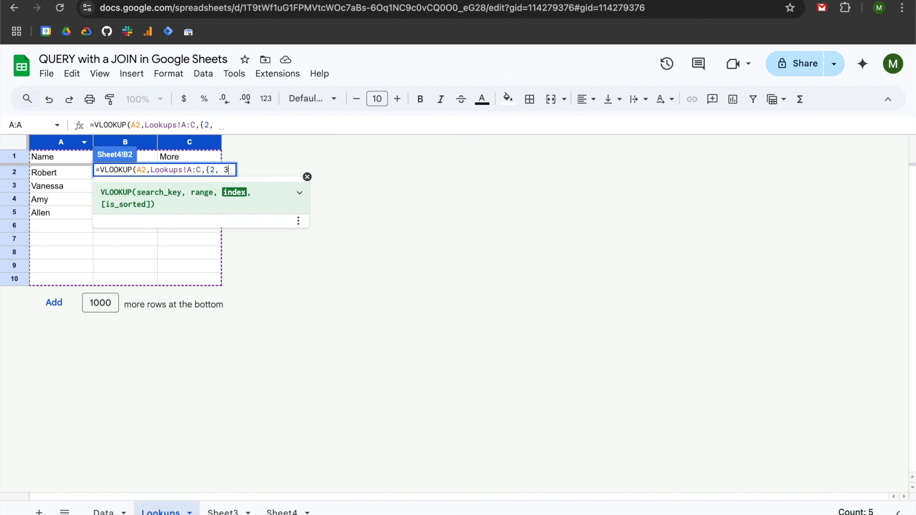
text(})
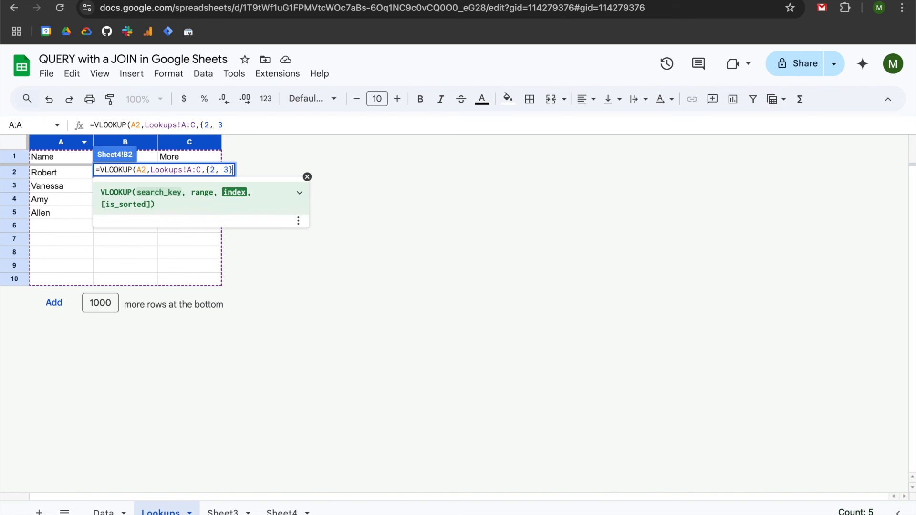
text(,false)
key(Return)
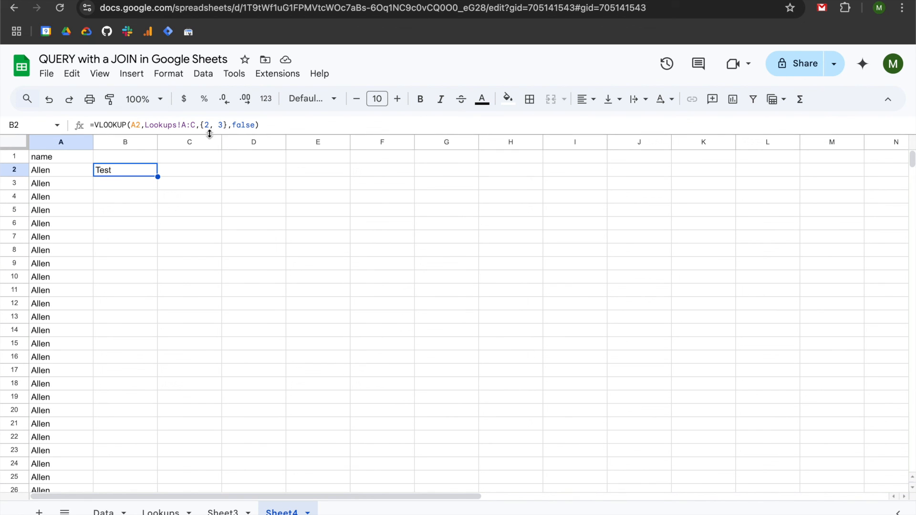
Wrap the VLOOKUP in Sheet4's B2 in ARRAYFORMULA and commit it.
double_click(111, 172)
click(100, 170)
text(ARRAYFORMULA()
key(Return)
key(Up)
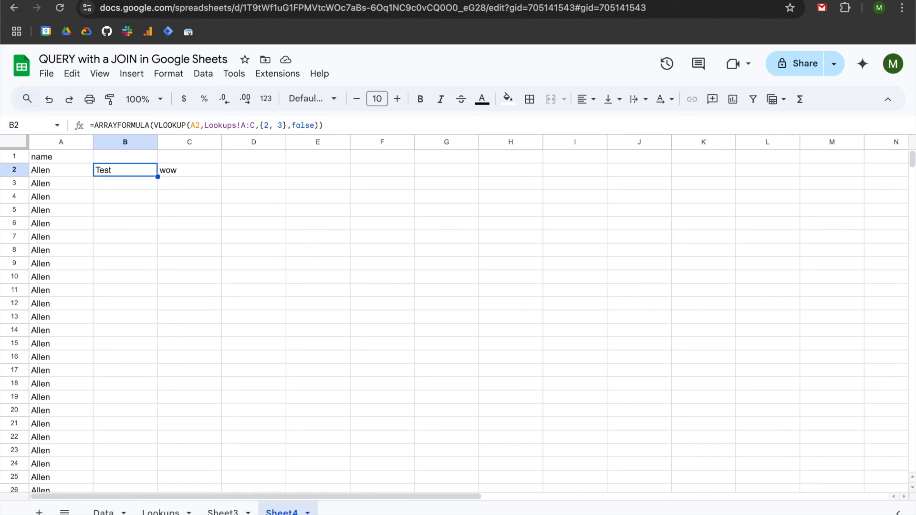
Review the QUERY formula in Sheet4's A1 without changing it.
click(59, 156)
text(\)
key(Escape)
key(Return)
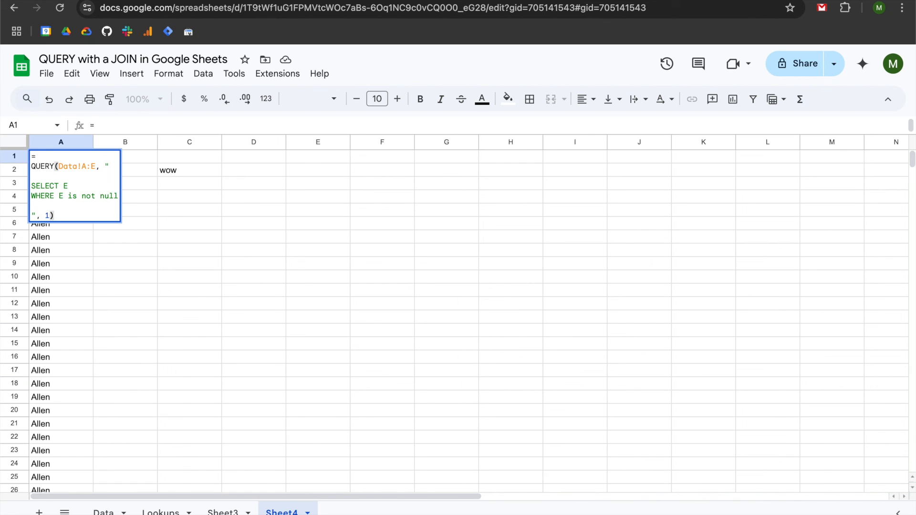
key(Escape)
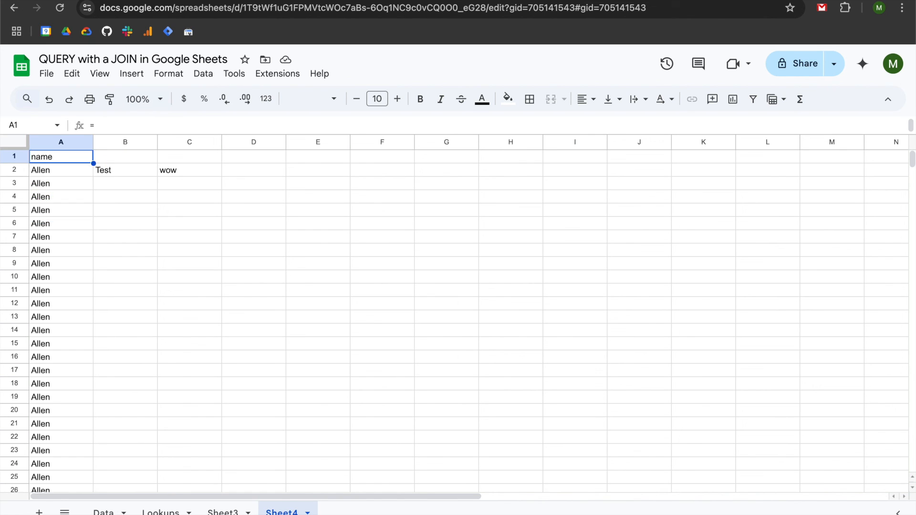
Open the ARRAYFORMULA VLOOKUP in Sheet4's B2 for editing.
key(Right)
key(Down)
key(Return)
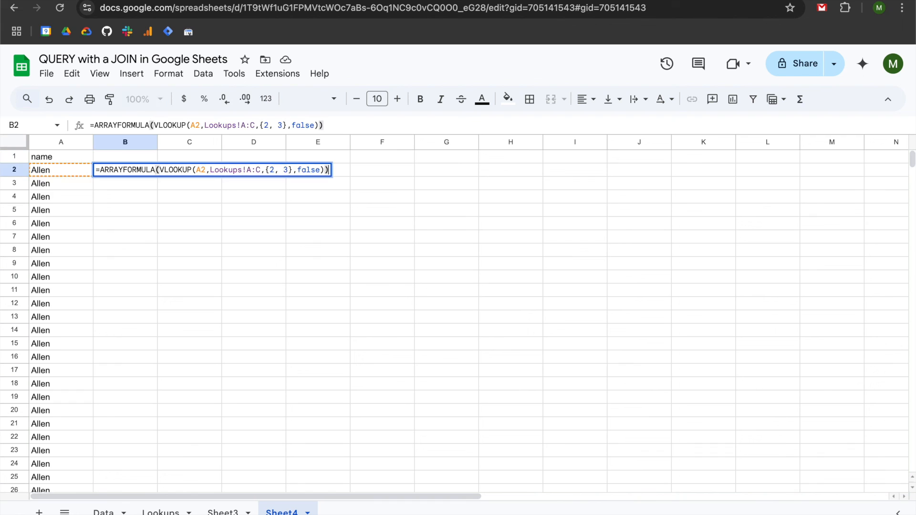